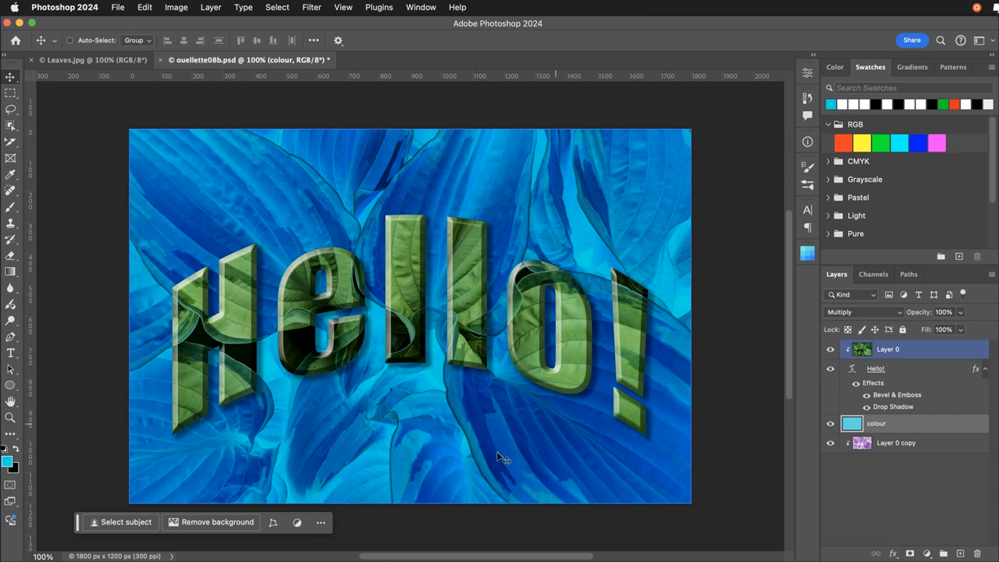
Switch to the Leaves.jpg document and start saving it under a new name in the Digital Imagery folder.
left_click(82, 61)
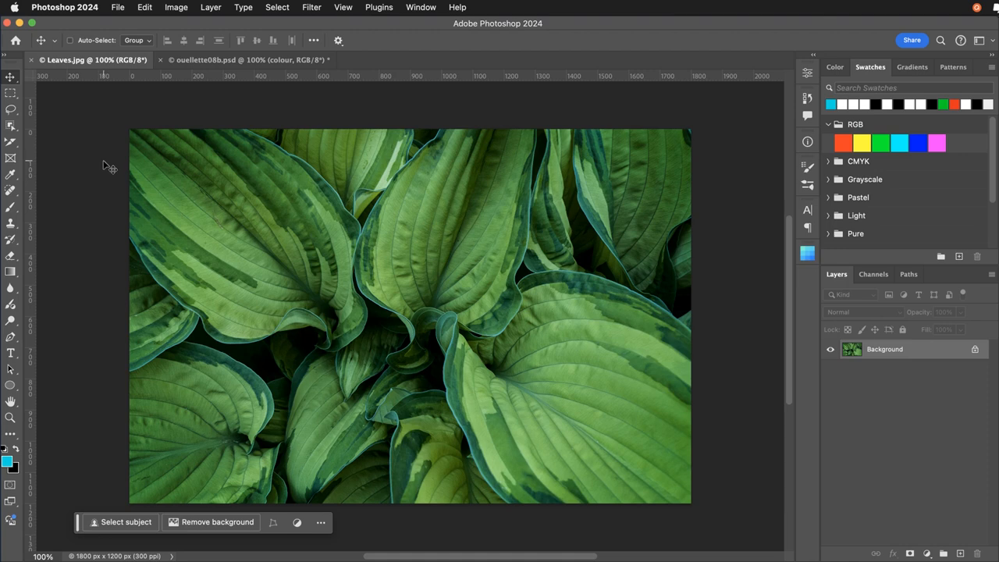
left_click(125, 7)
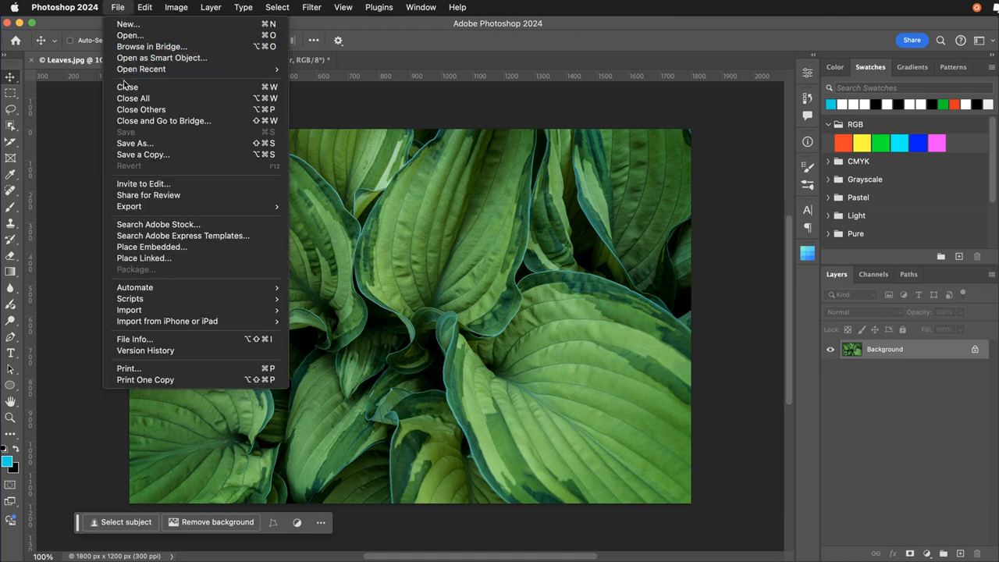
left_click(99, 150)
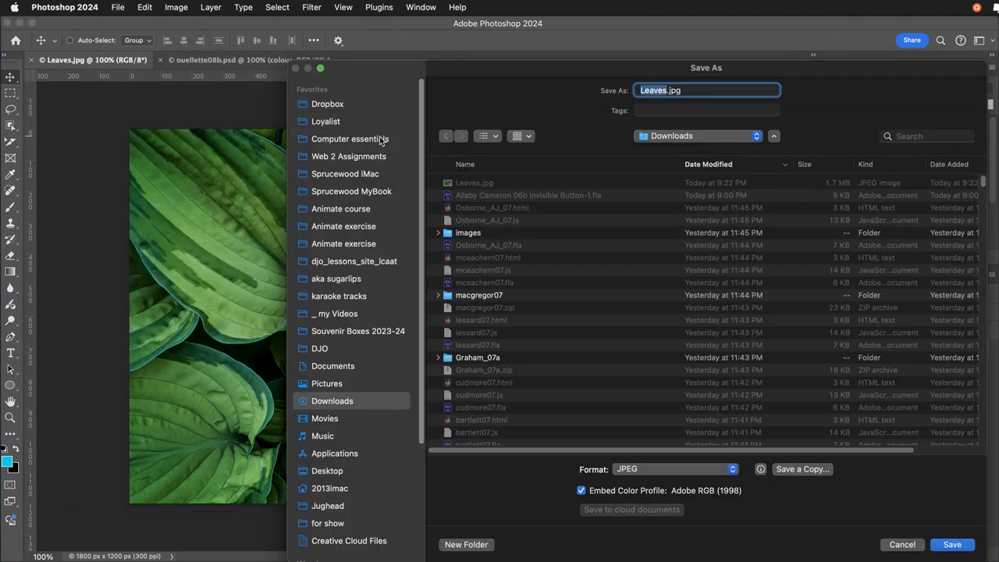
left_click(329, 122)
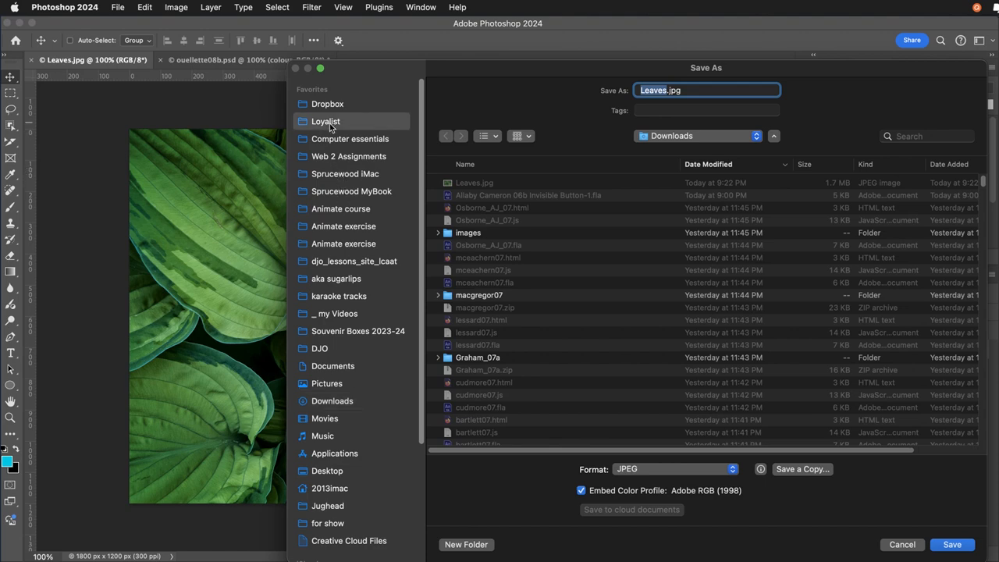
double_click(460, 184)
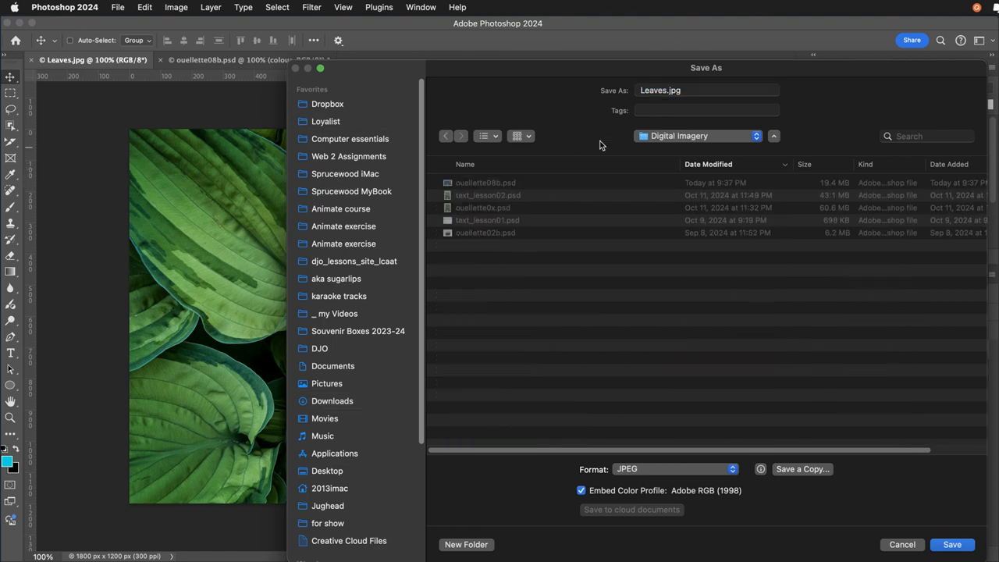
Name the file with the surname followed by 08b, set the format to Photoshop, and try to save without replacing an existing file.
triple_click(686, 93)
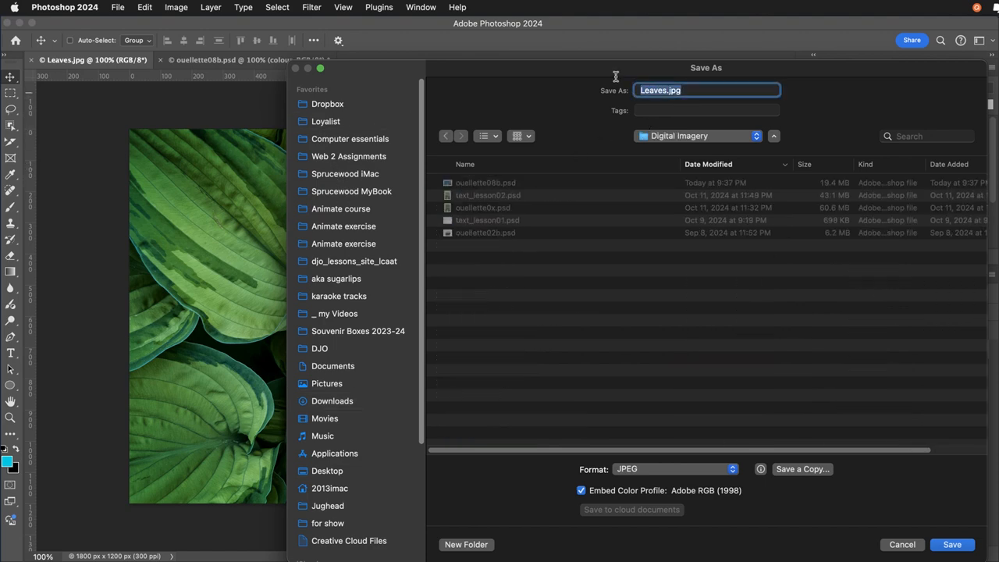
type("ouellette08b")
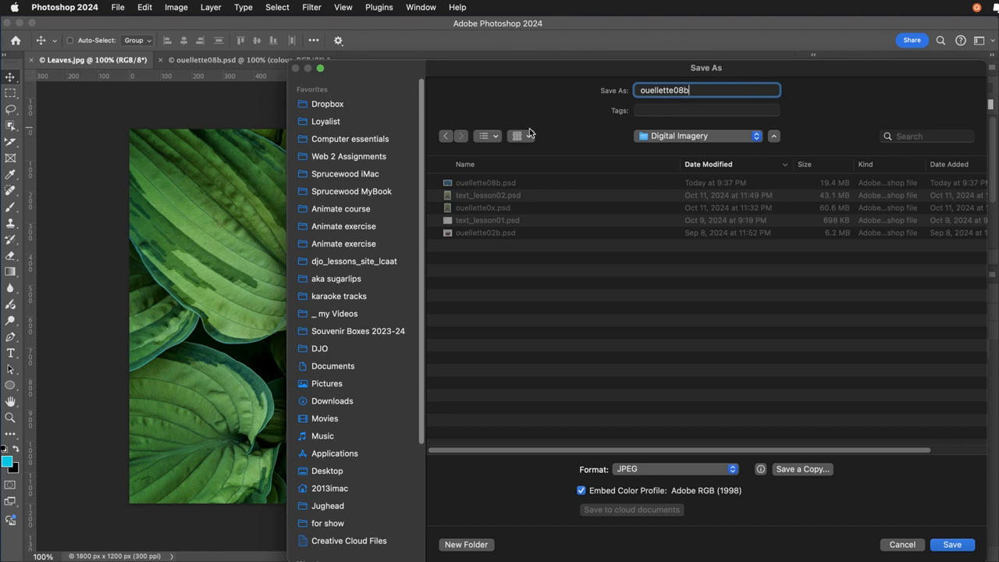
left_click(630, 470)
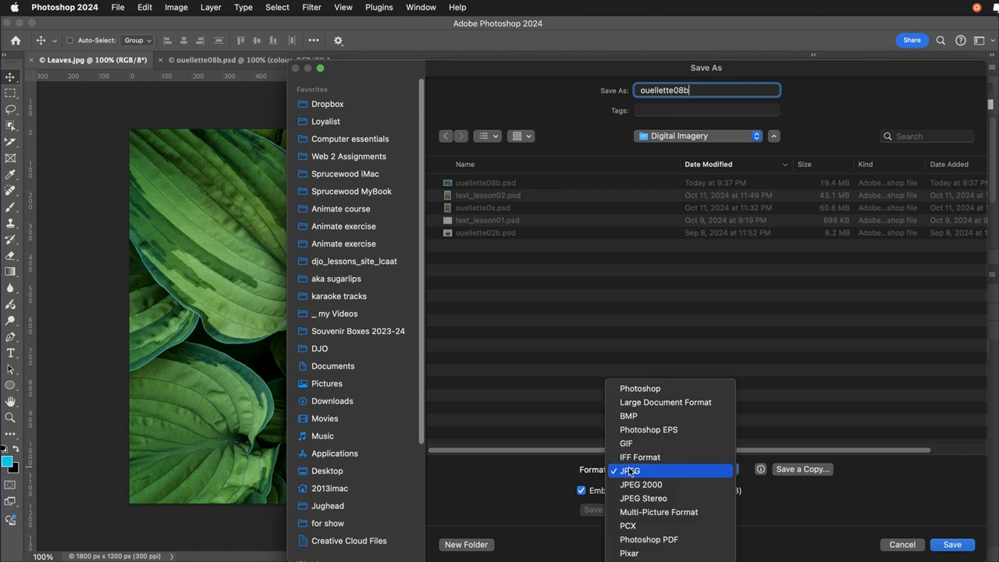
left_click(639, 389)
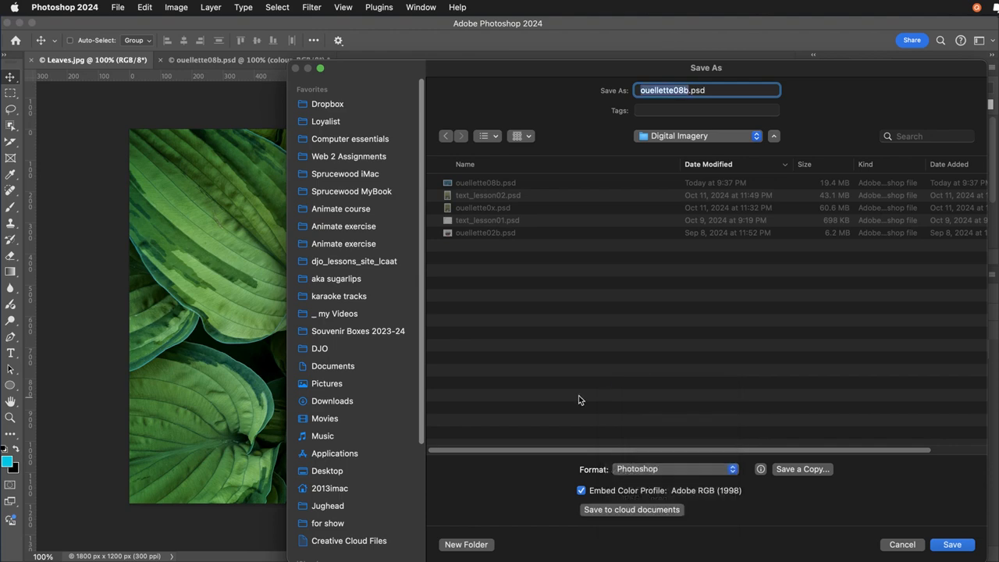
left_click(946, 545)
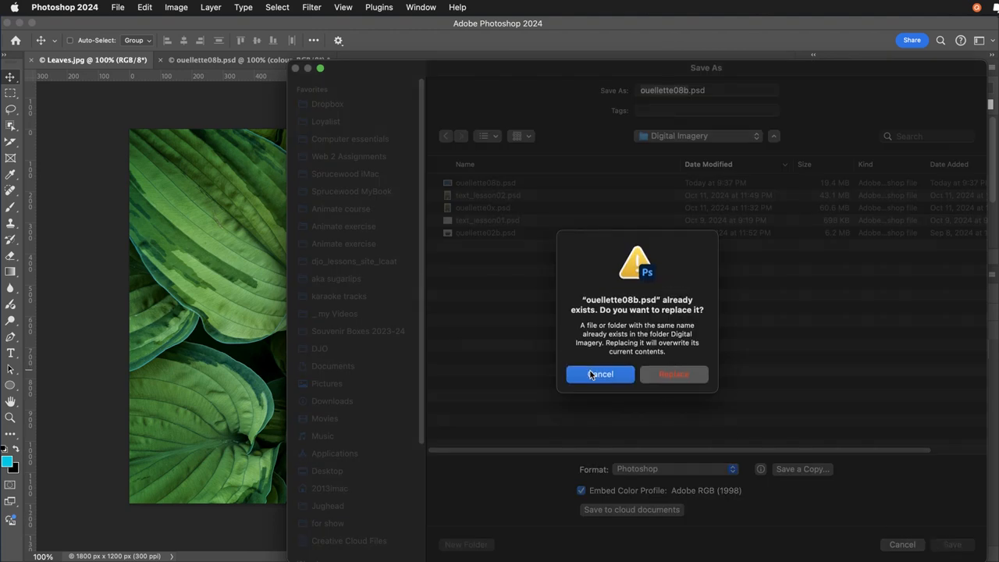
left_click(592, 374)
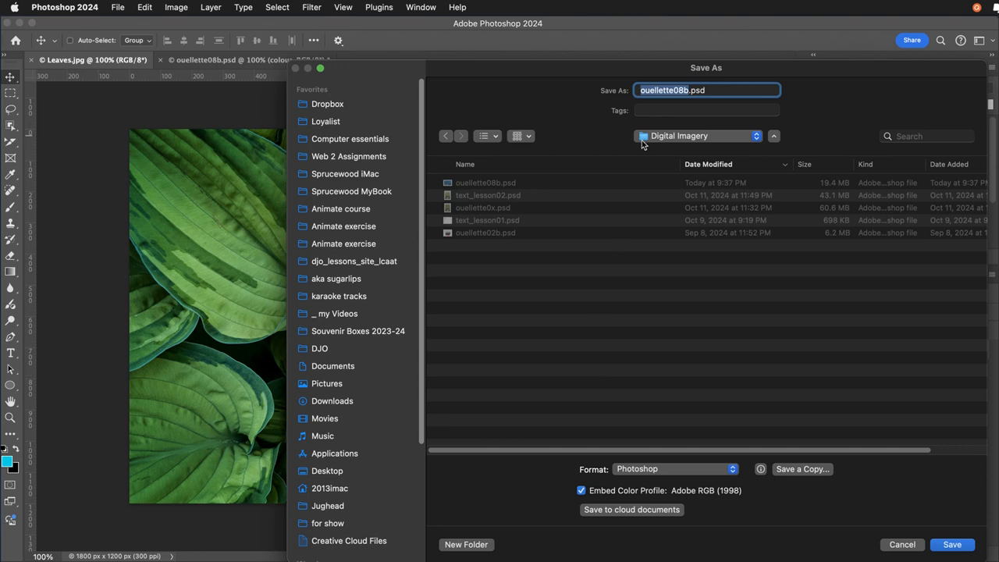
Change the file name ending to 08bb and save the Photoshop document.
left_click(687, 92)
type("b")
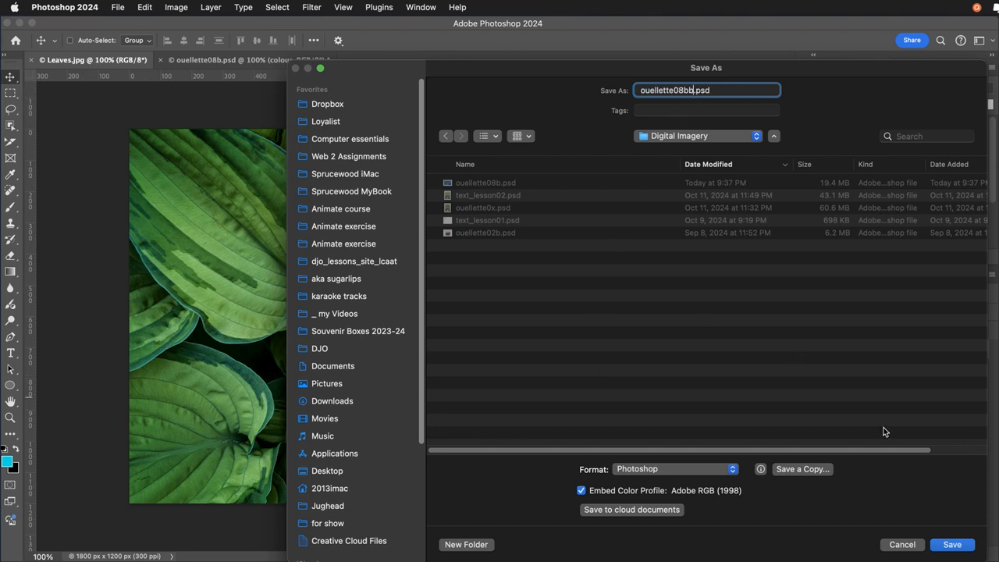
left_click(951, 545)
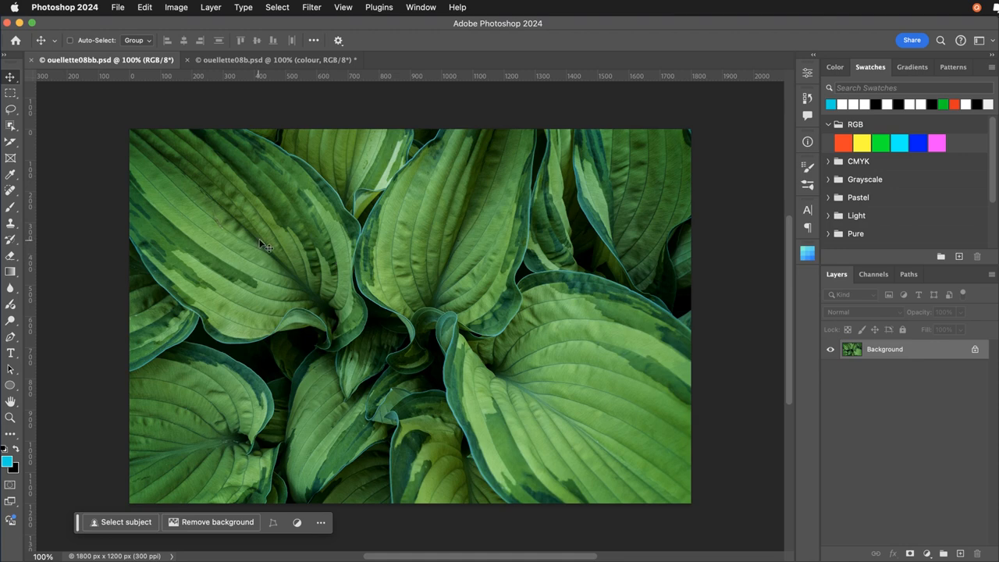
Switch to the finished Hello! document and examine how Layer 0 and the Hello! text layer are stacked.
left_click(233, 59)
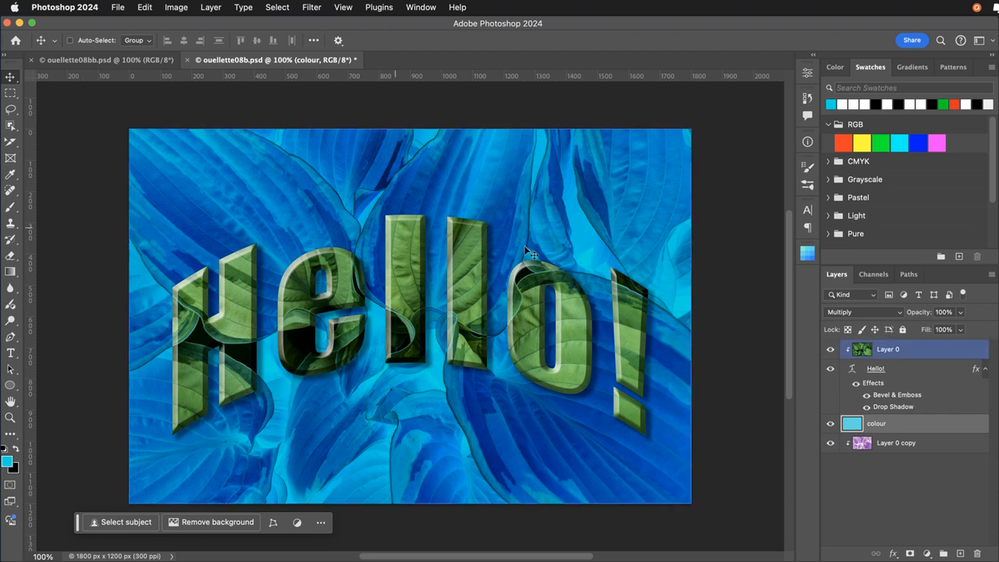
left_click(844, 350)
left_click(851, 369)
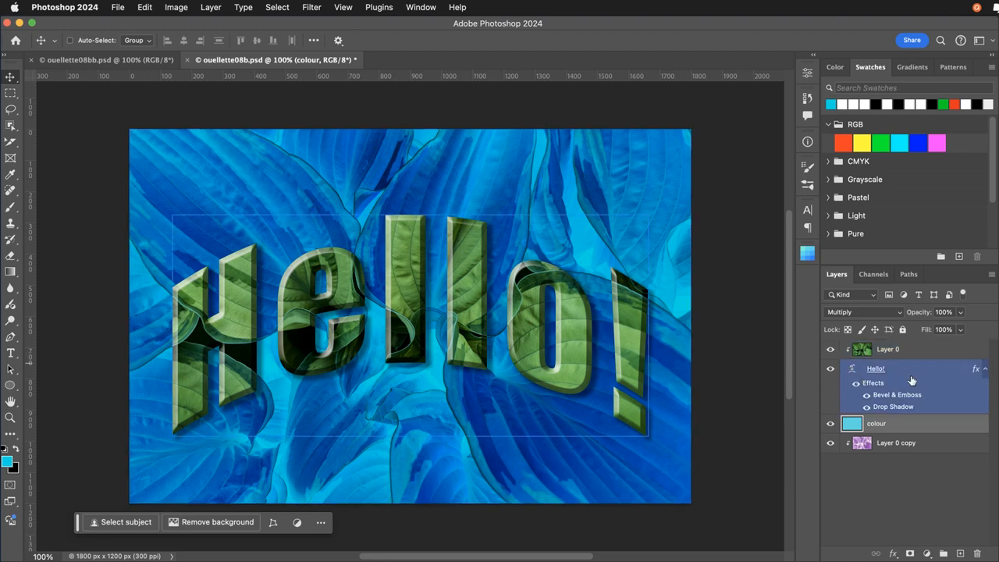
left_click(871, 355)
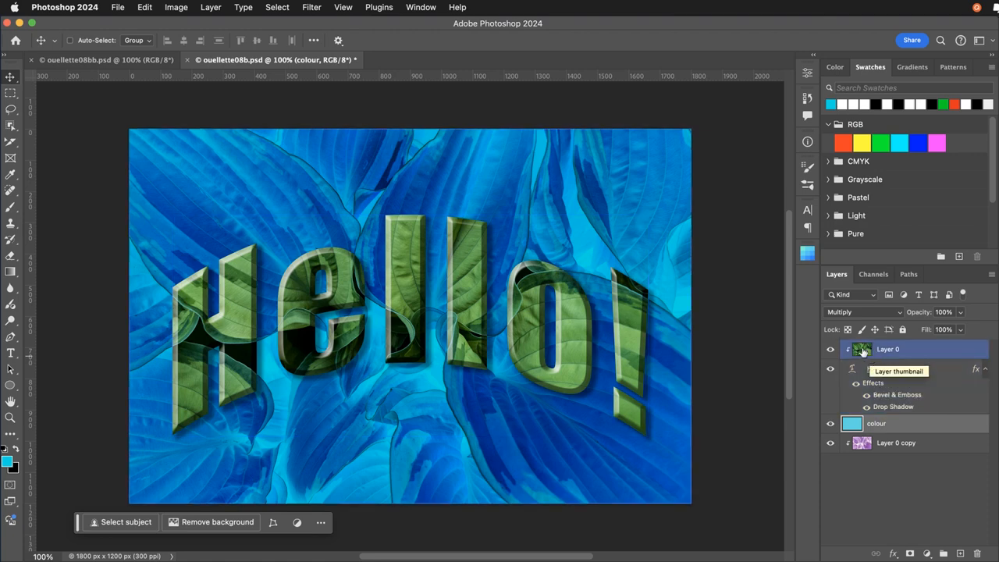
left_click(874, 372)
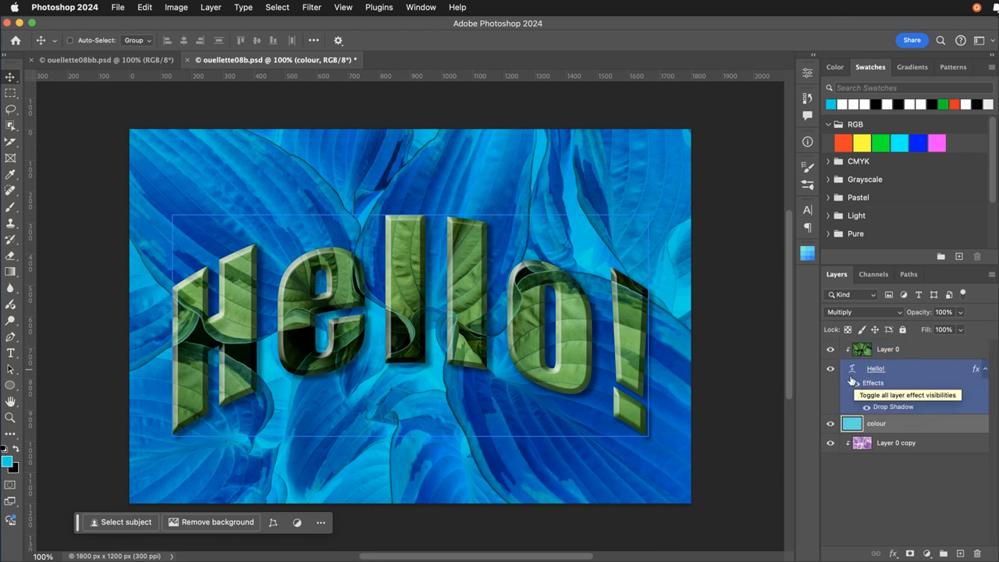
Try replacing the first "l" of the Hello! text with "m", and restore the original spelling.
left_click(13, 353)
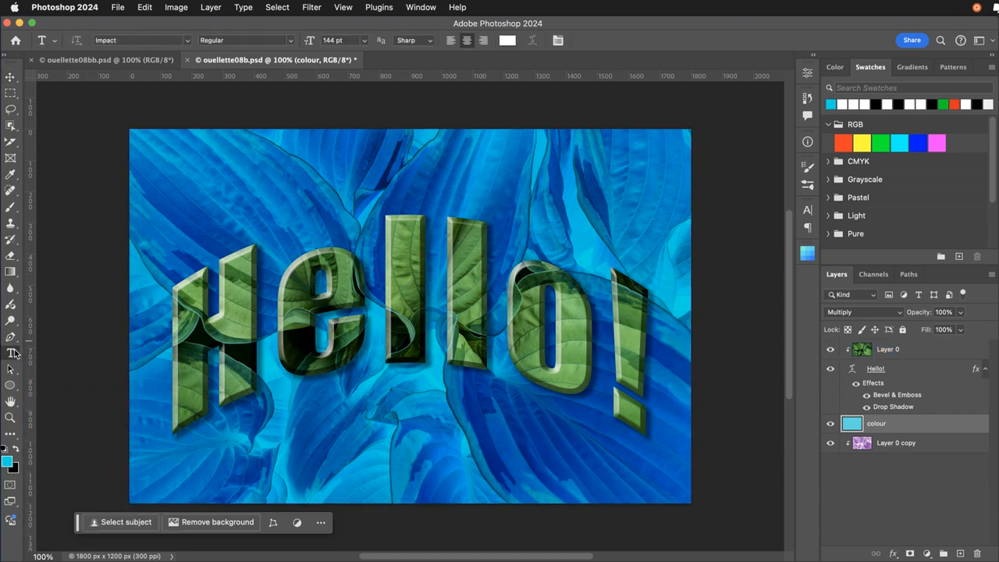
left_click(422, 316)
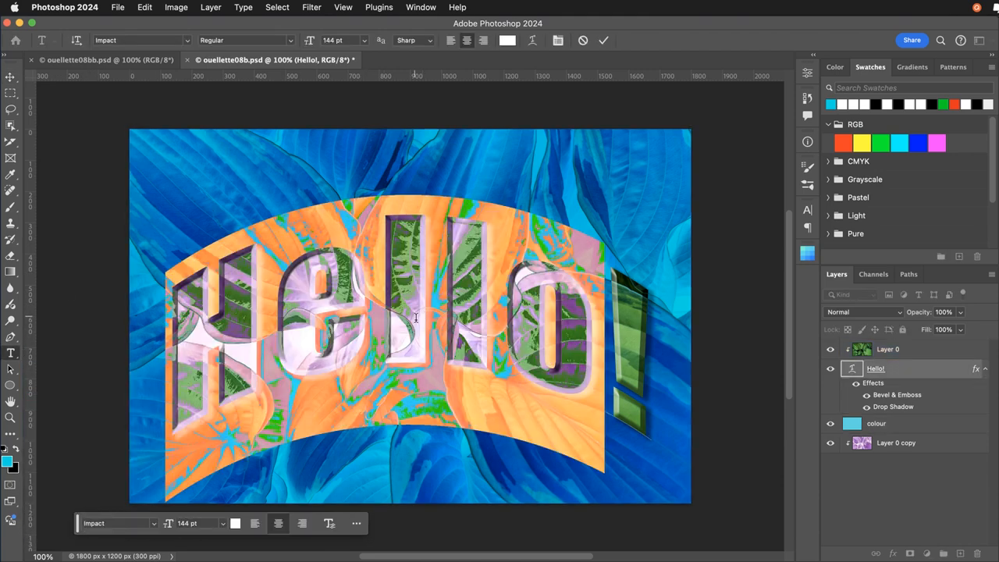
left_click_drag(422, 316, 378, 325)
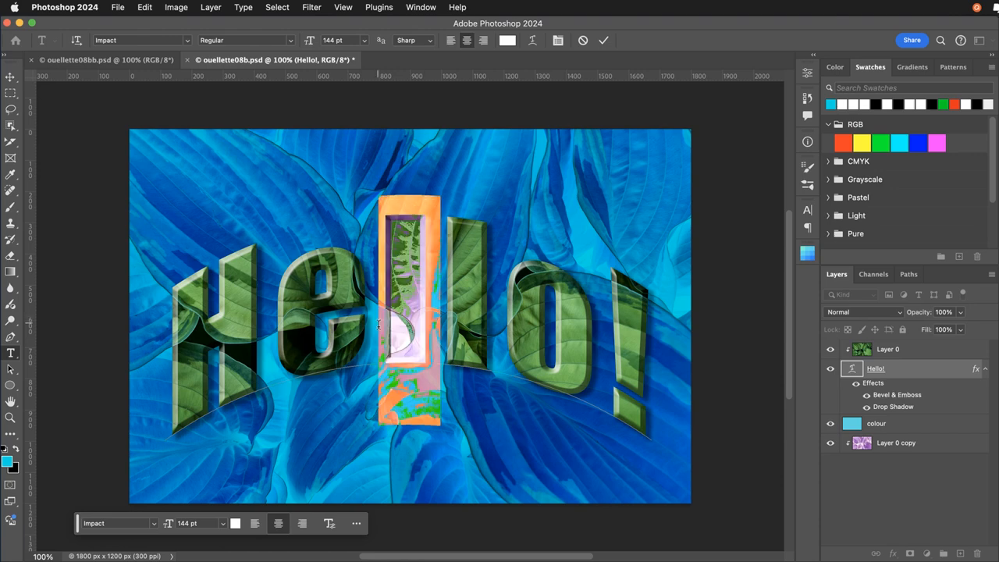
type("m")
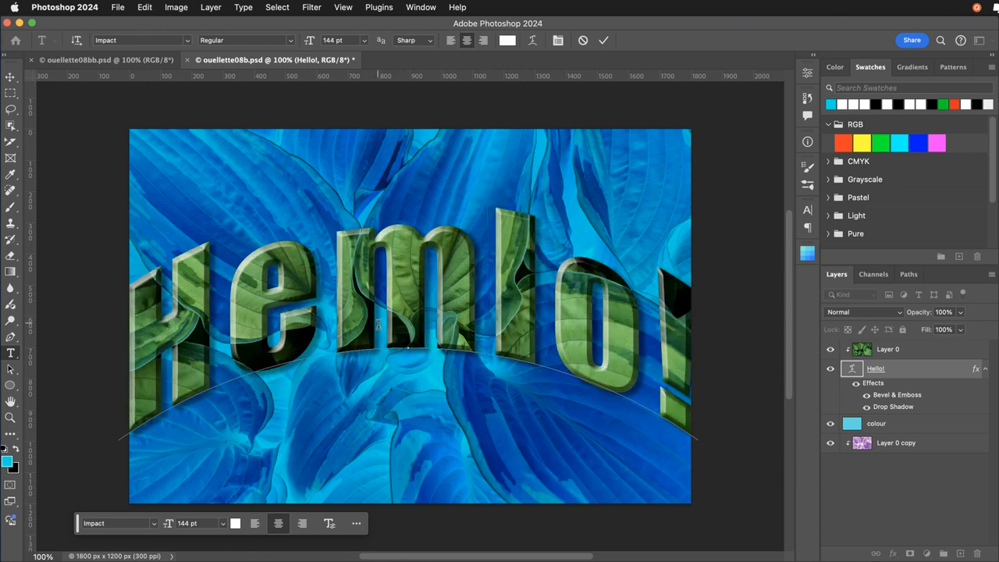
key("super+z")
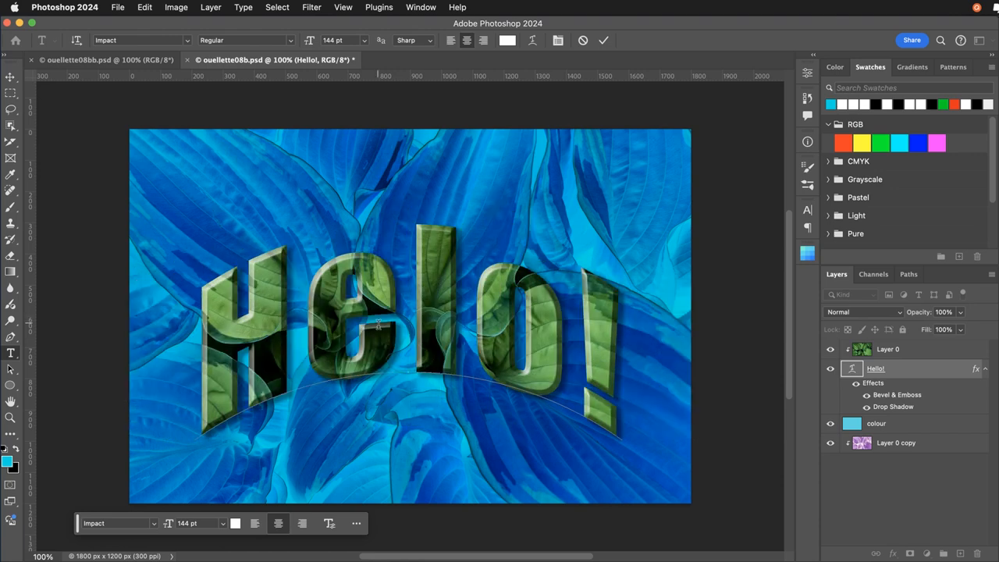
type("l")
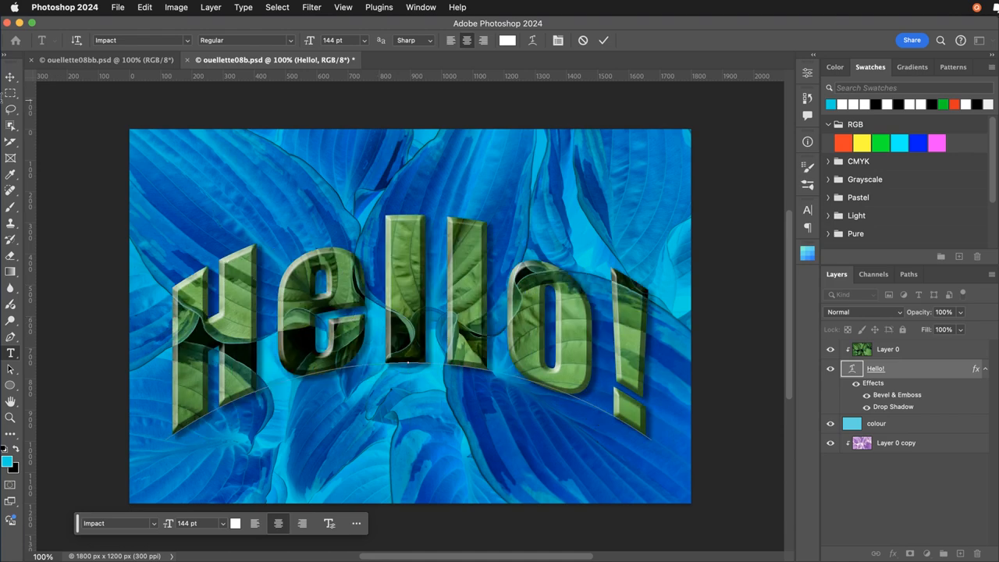
left_click(12, 77)
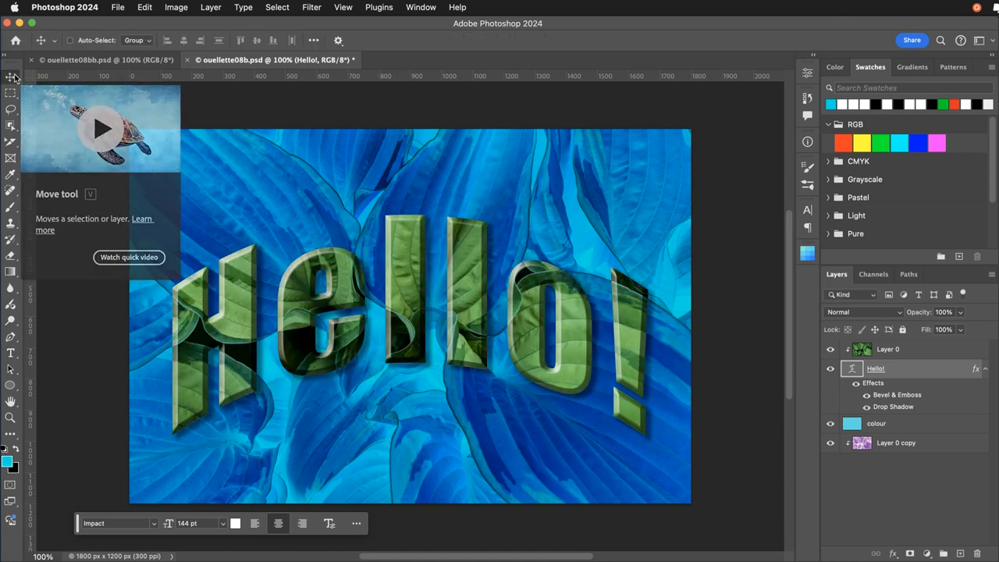
Examine the Layer 0, Hello!, colour and Layer 0 copy layers and how the two image layers are clipped.
left_click(890, 427)
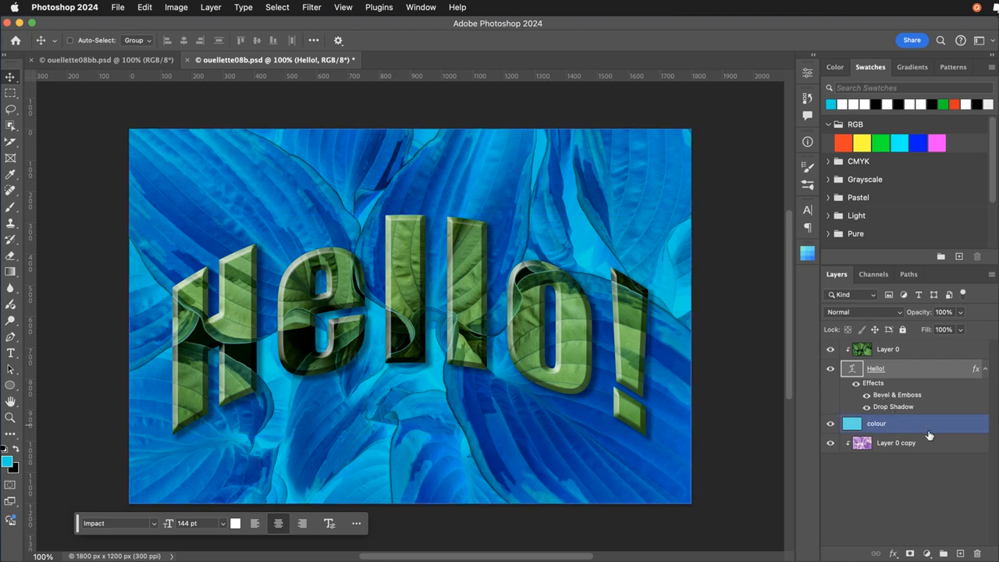
left_click(890, 369)
left_click(879, 353)
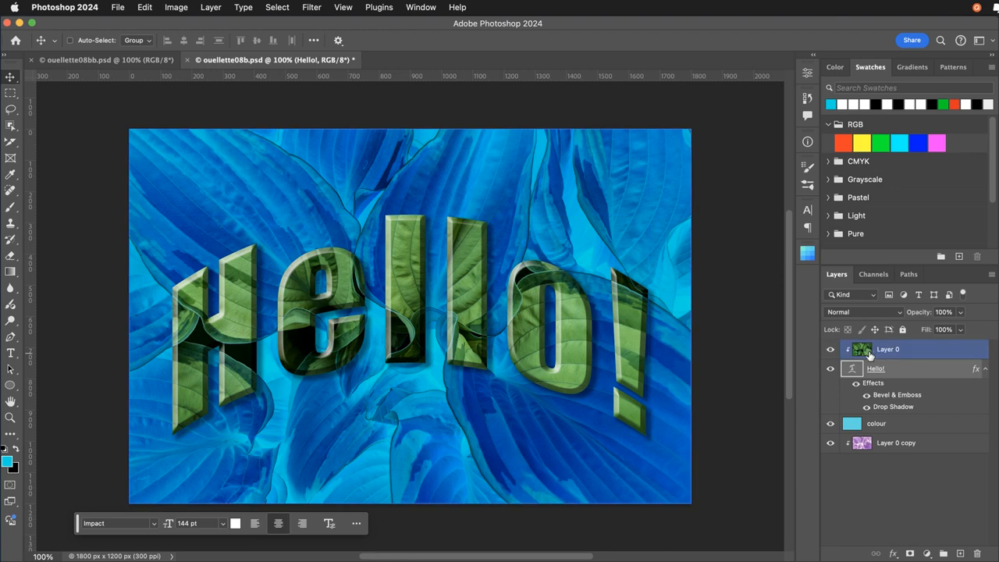
left_click(919, 424)
left_click(869, 444)
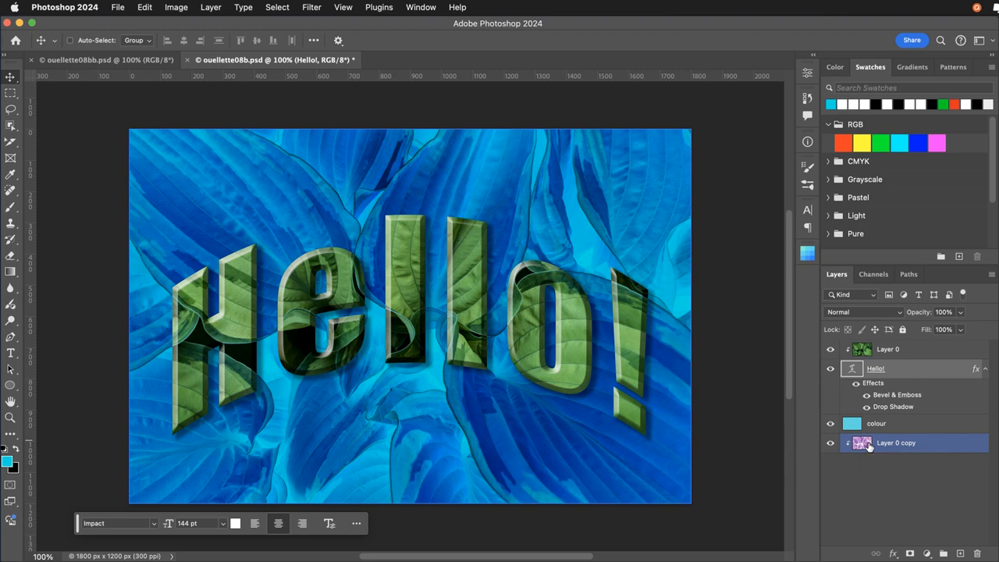
left_click(934, 428)
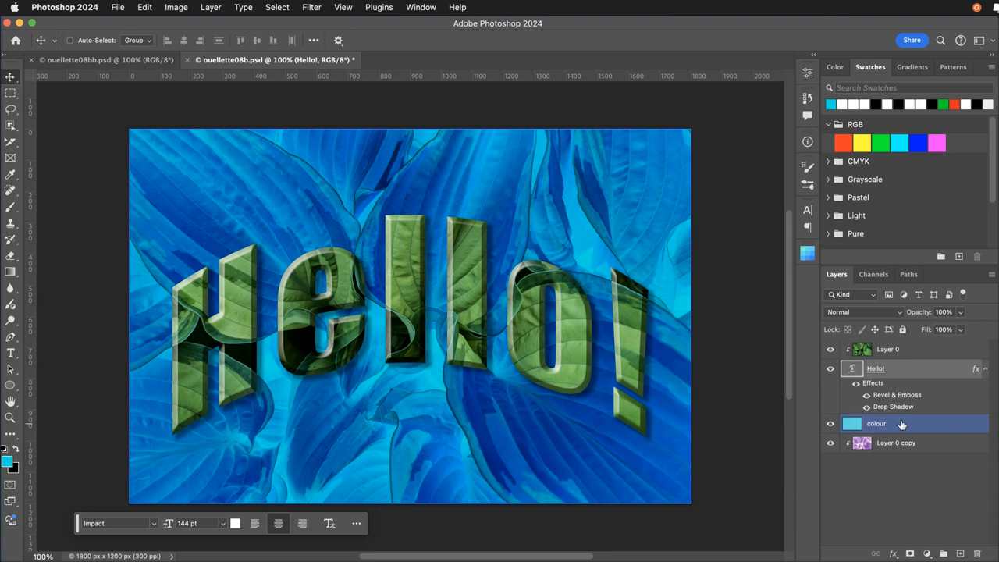
Preview different blend modes on the colour layer and keep Multiply.
left_click(902, 425)
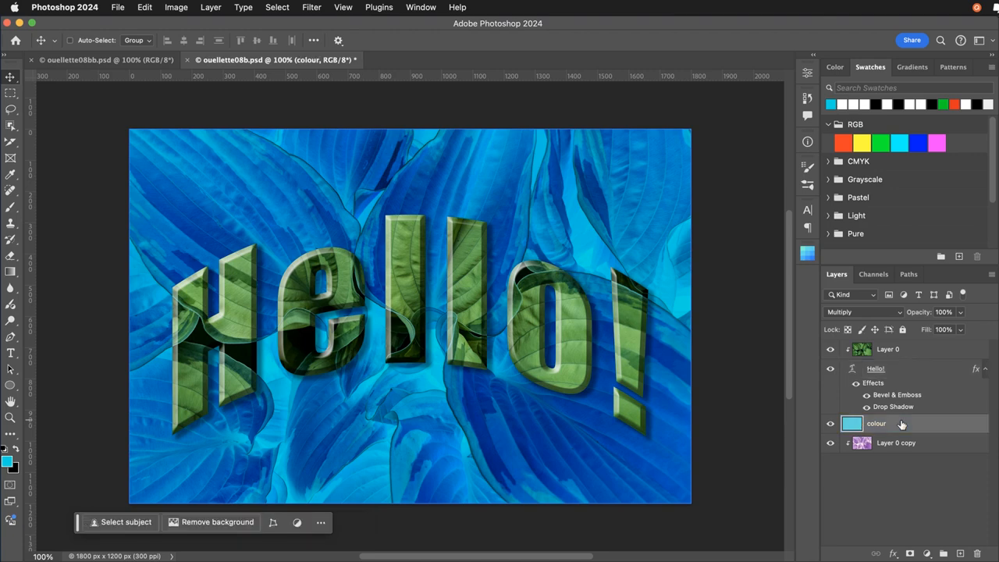
left_click(870, 312)
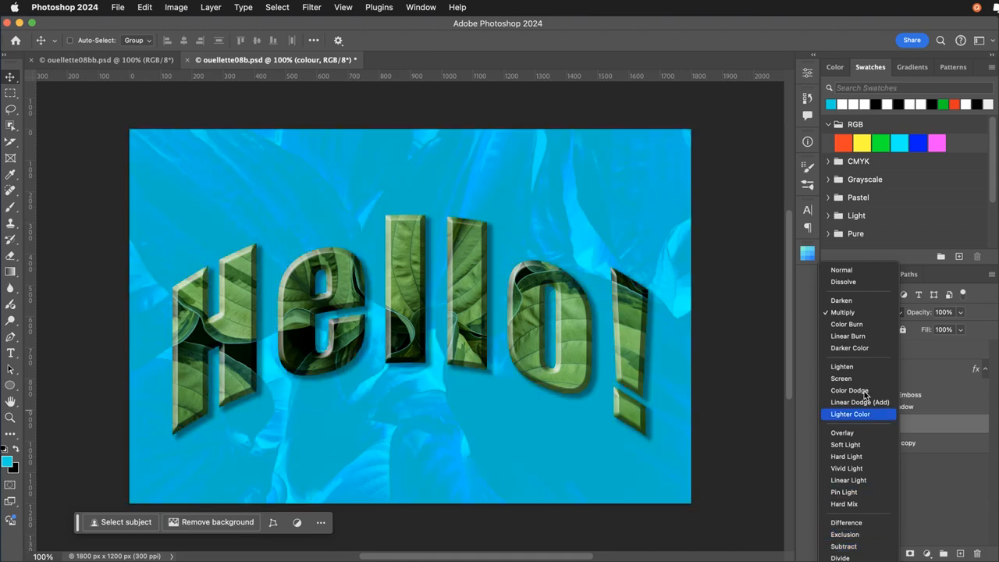
left_click(844, 315)
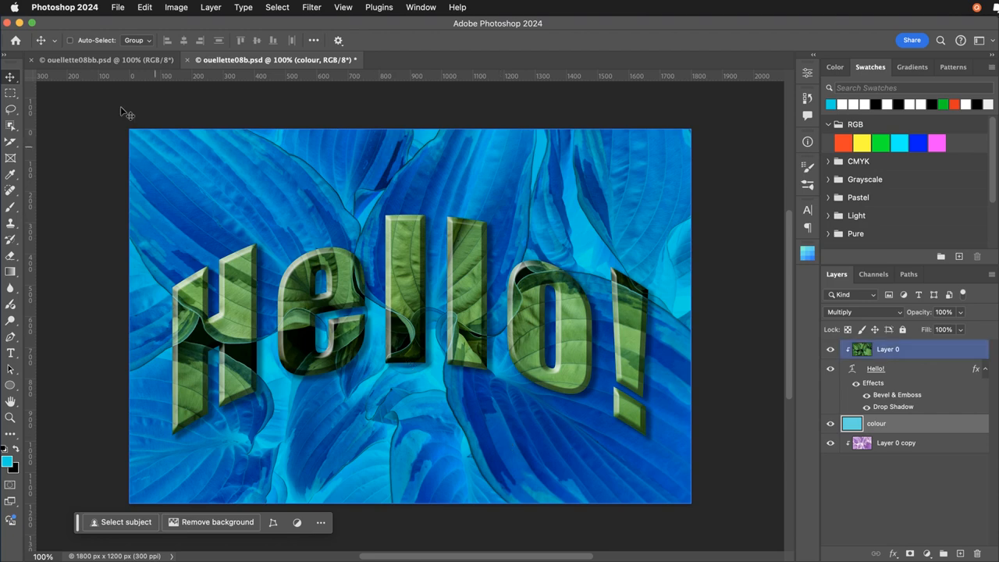
Return to the 08bb leaves document, reset the colours to default and swap them for a white foreground.
left_click(79, 63)
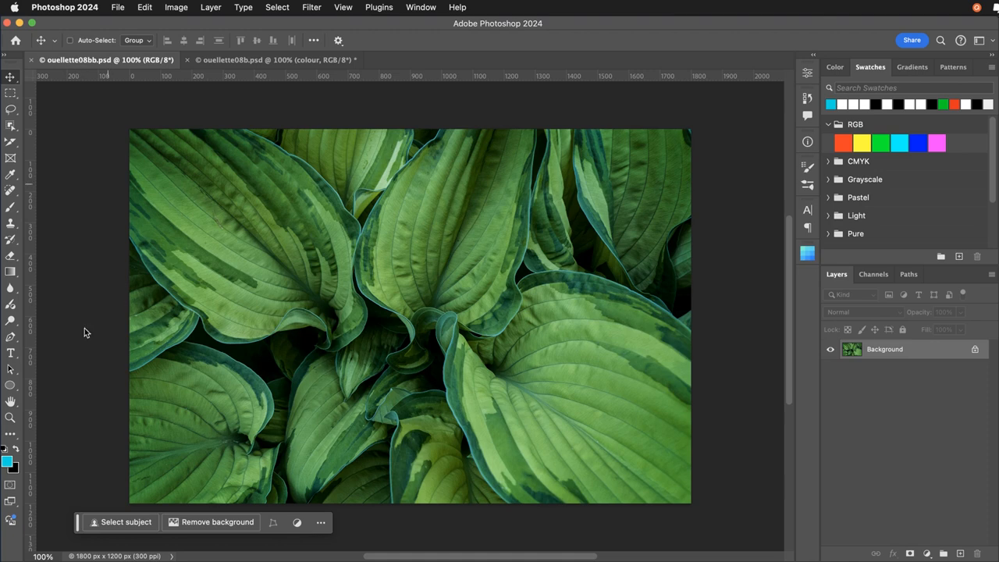
left_click(5, 449)
left_click(16, 450)
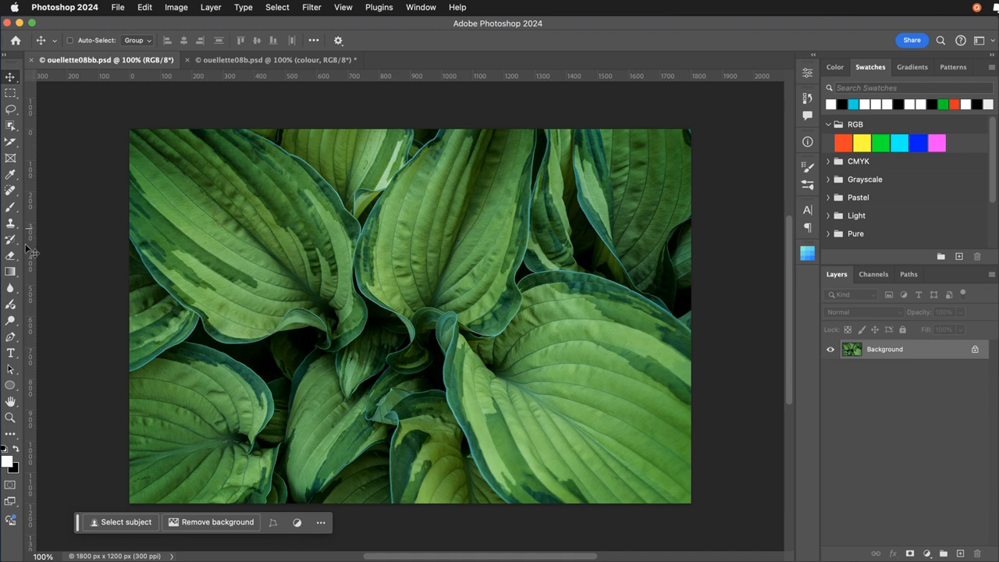
Add white Hello! text in Impact near the centre of the leaf image and enlarge it to 146 pt.
left_click(10, 354)
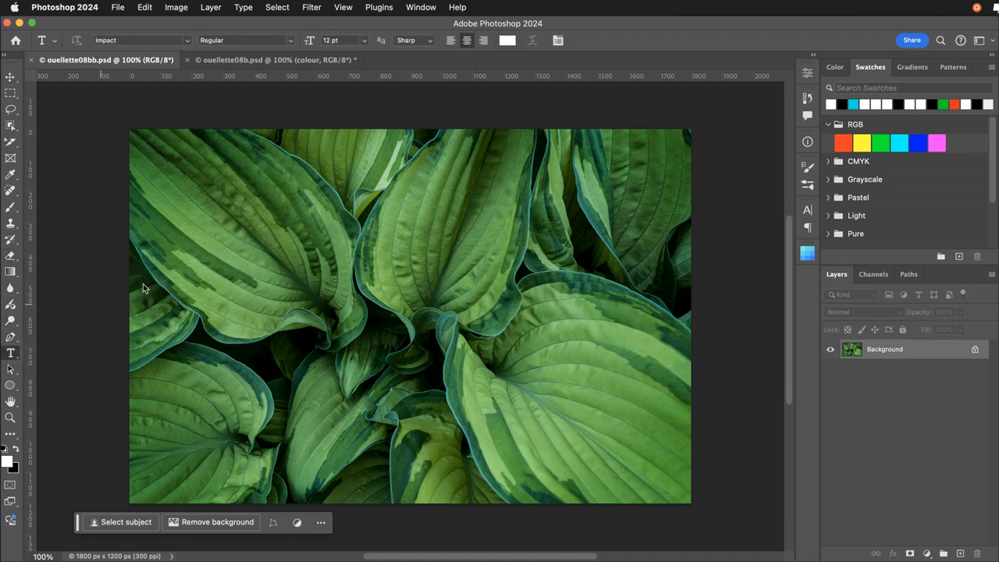
left_click(402, 328)
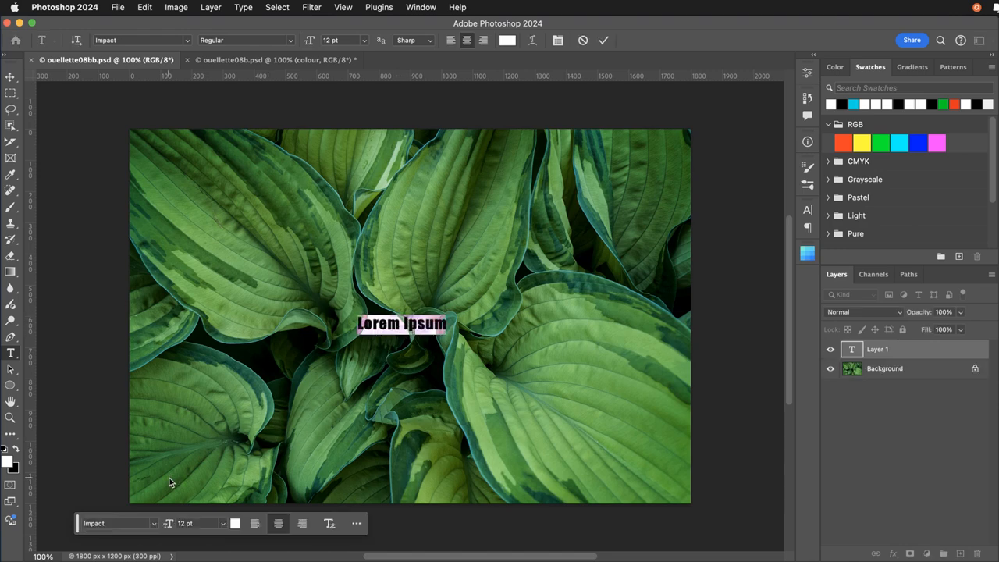
key("BackSpace")
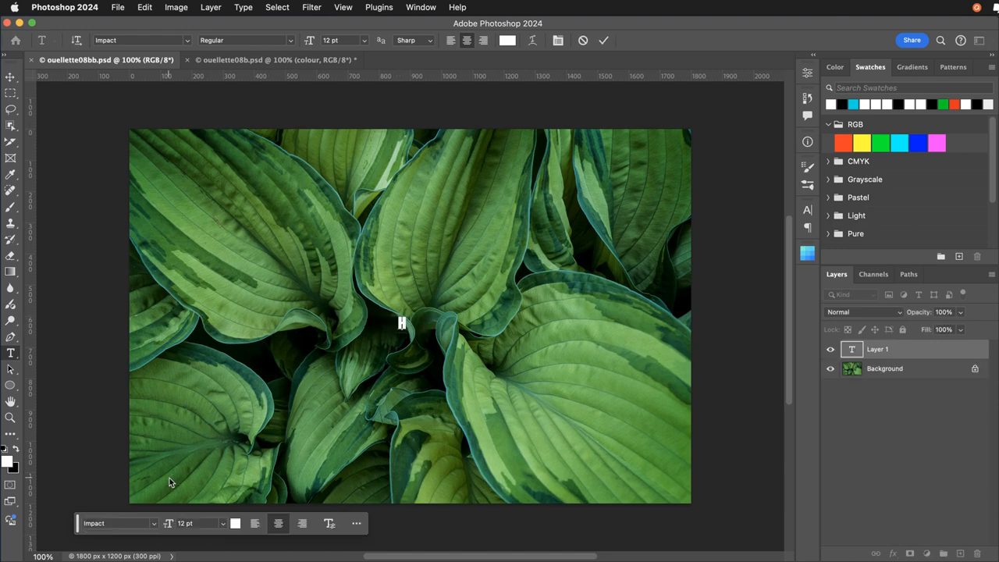
type("Hello!")
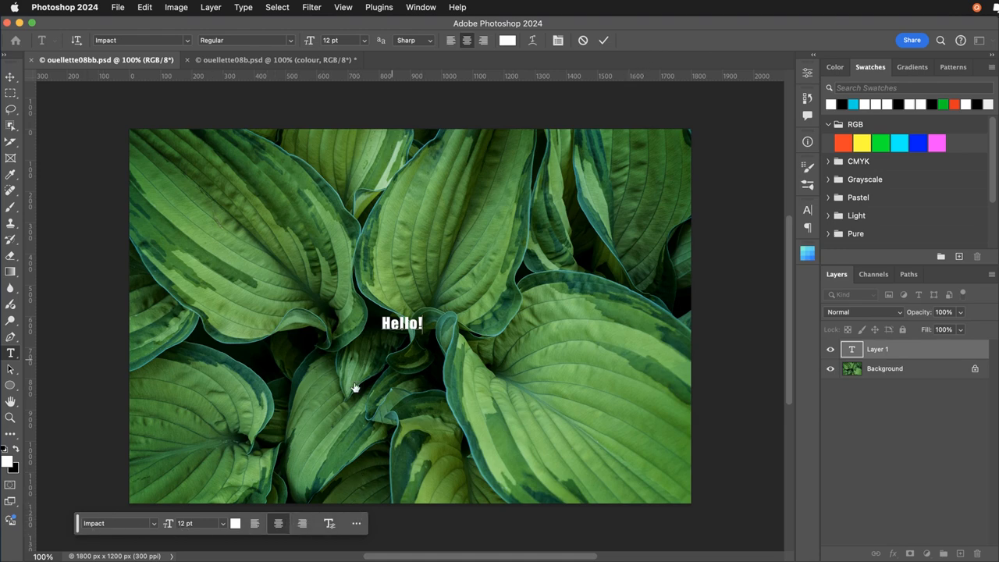
double_click(398, 327)
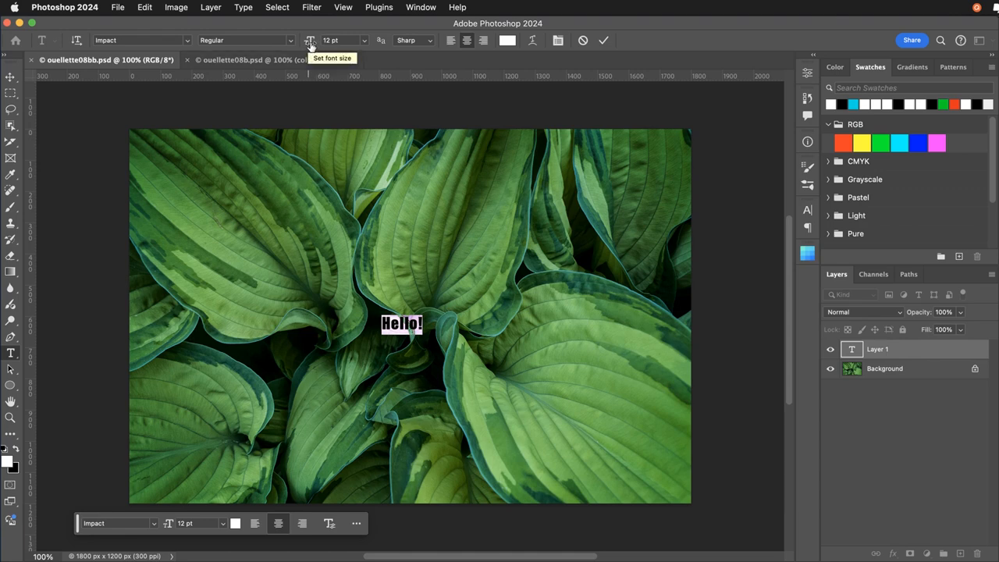
left_click_drag(310, 47, 394, 48)
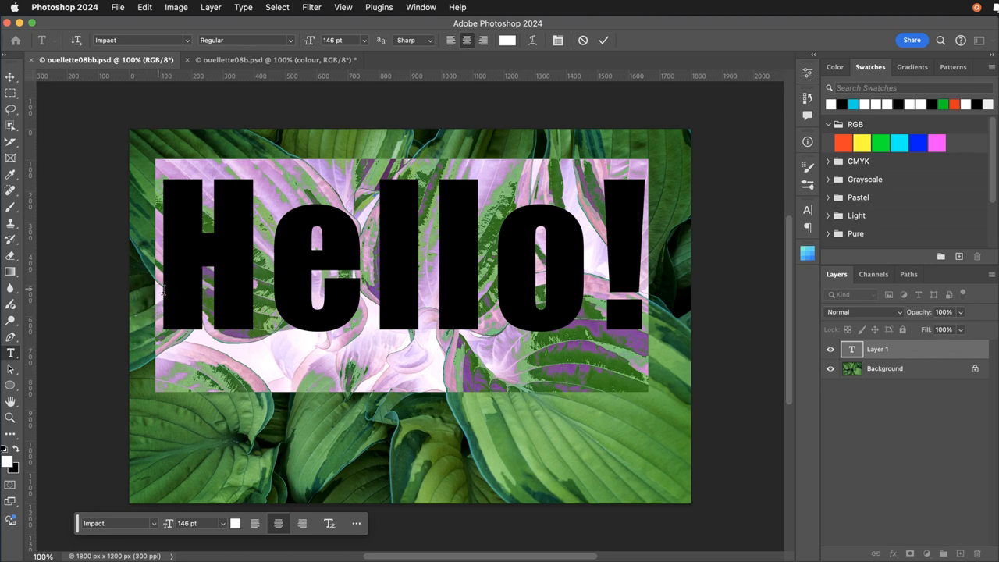
Try selecting the word, the whole line and only the second "l" of the Hello! text, and clear the selection.
double_click(166, 295)
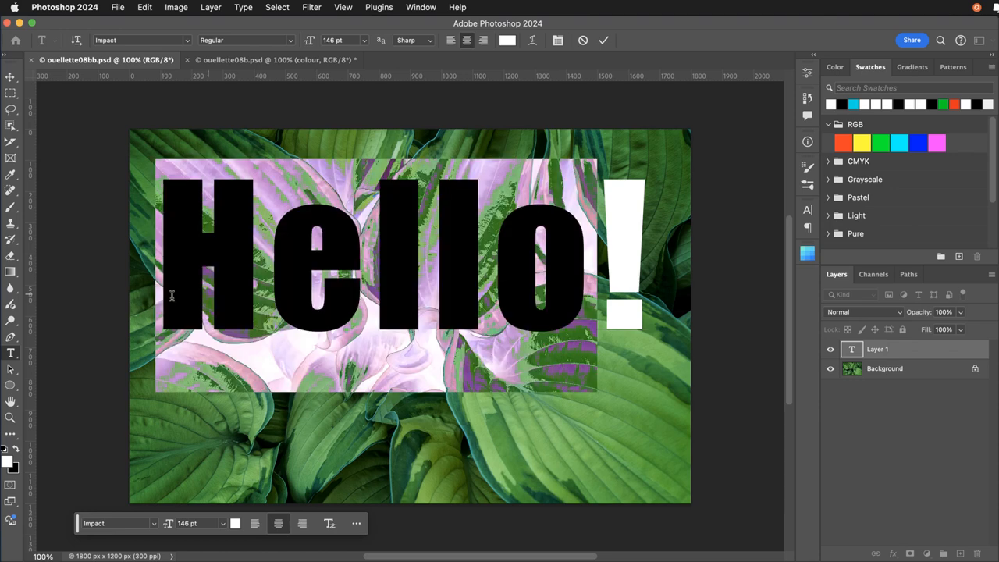
left_click(235, 299)
double_click(256, 295)
triple_click(253, 296)
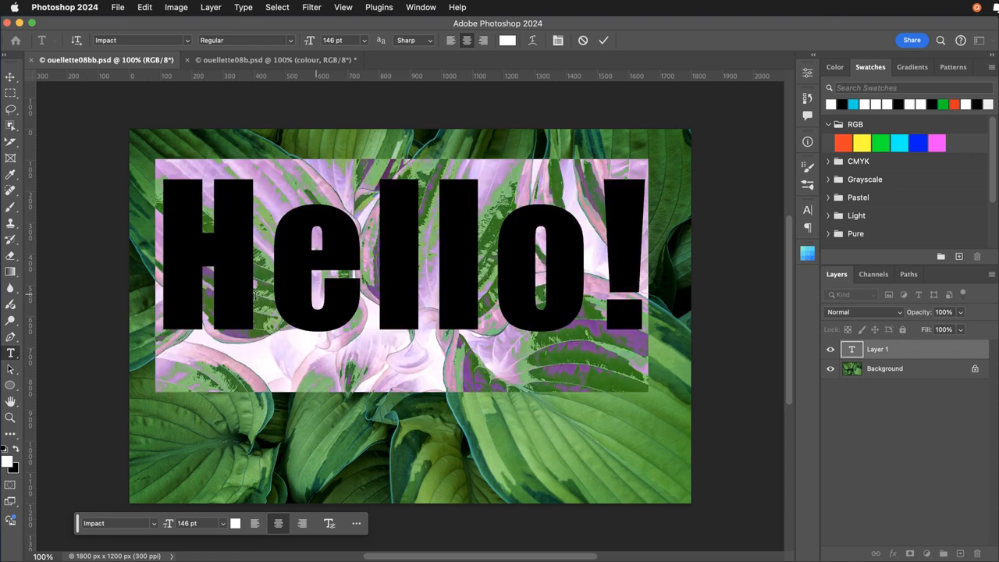
left_click(431, 289)
key("shift+Right")
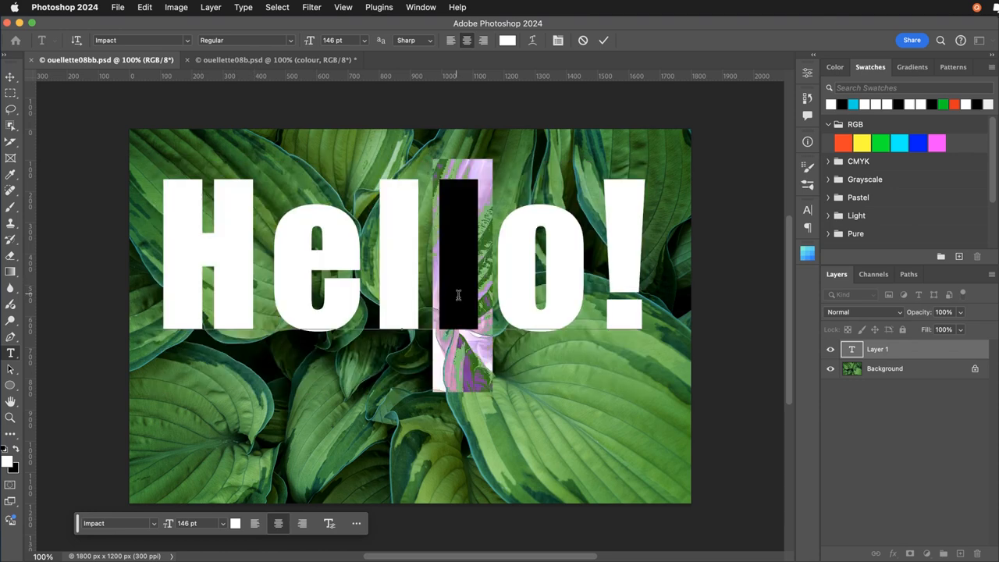
left_click(488, 295)
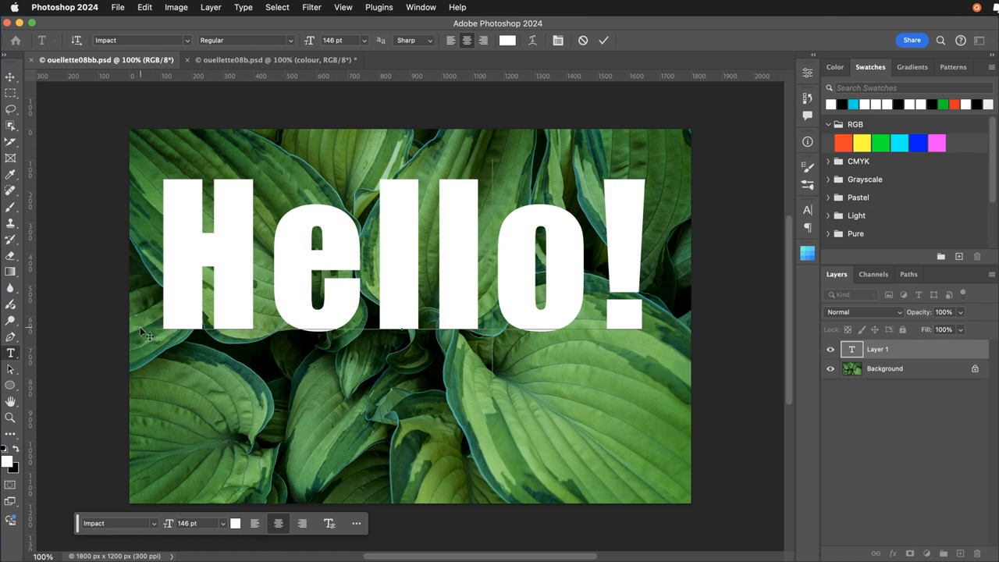
Move the Hello! text down to the middle of the leaf image, commit it and save the document.
left_click_drag(139, 328, 153, 355)
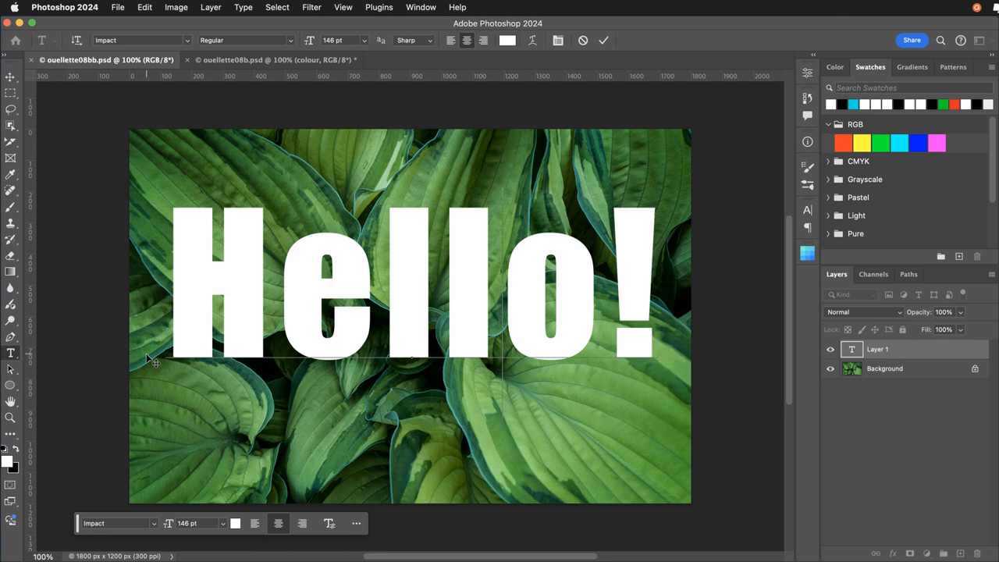
left_click_drag(156, 365, 147, 384)
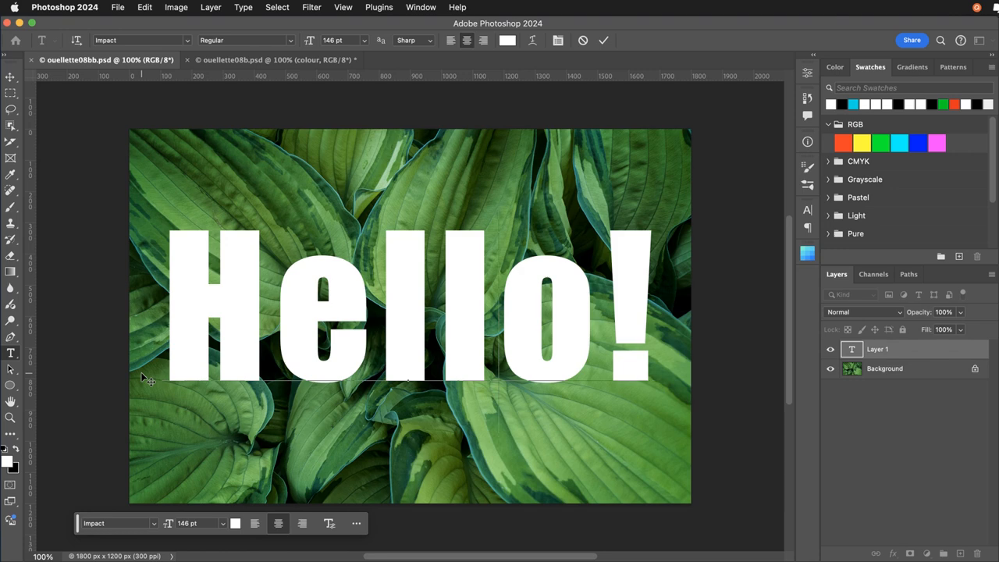
left_click(8, 79)
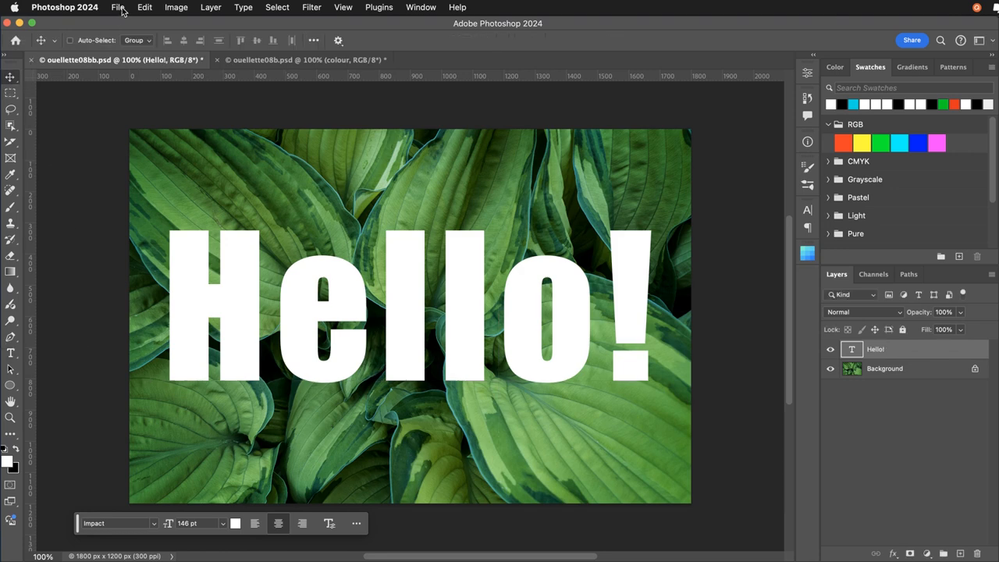
left_click(118, 8)
left_click(117, 137)
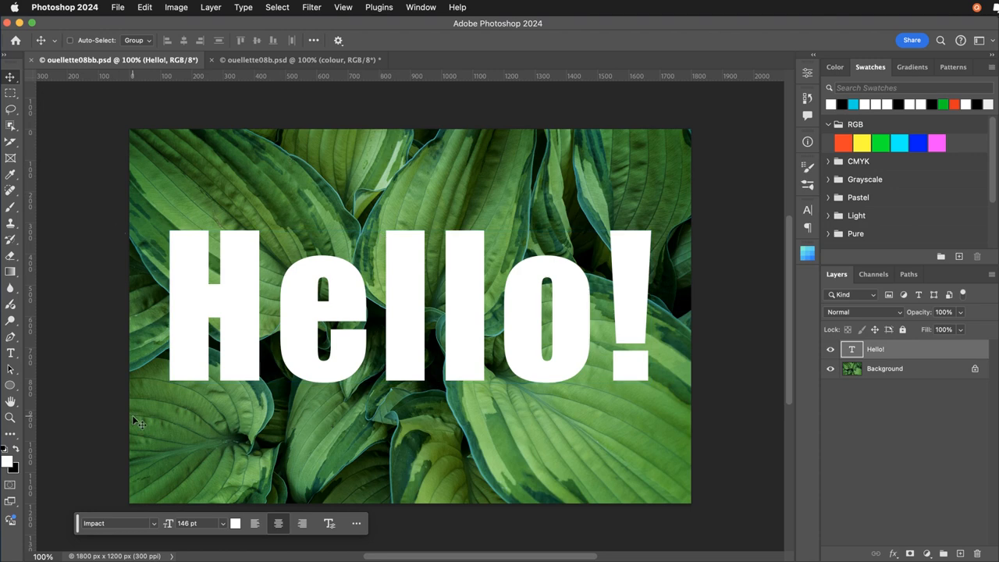
Hide and show the Background layer to examine the Hello! text on its own and over the leaves.
left_click(831, 368)
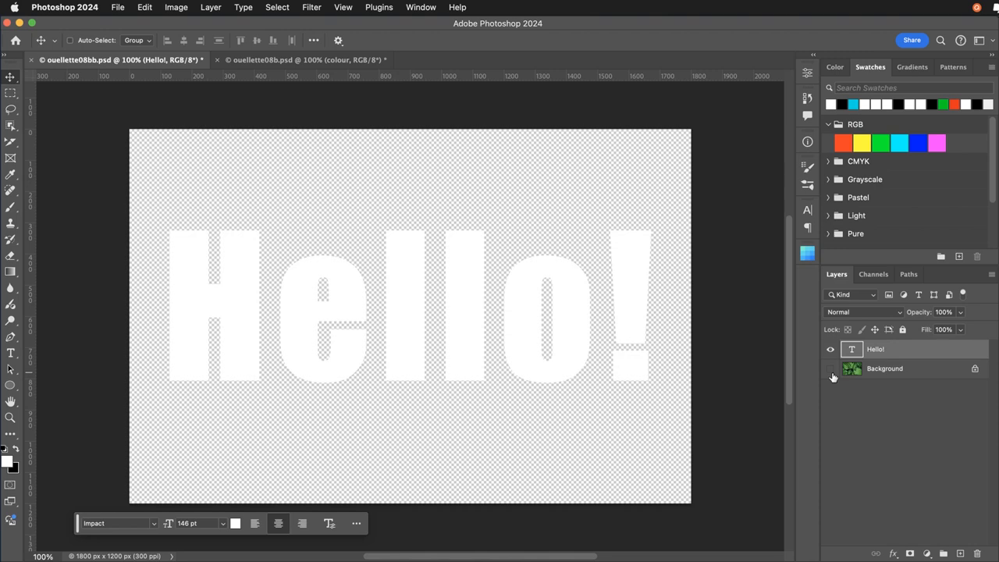
left_click(832, 373)
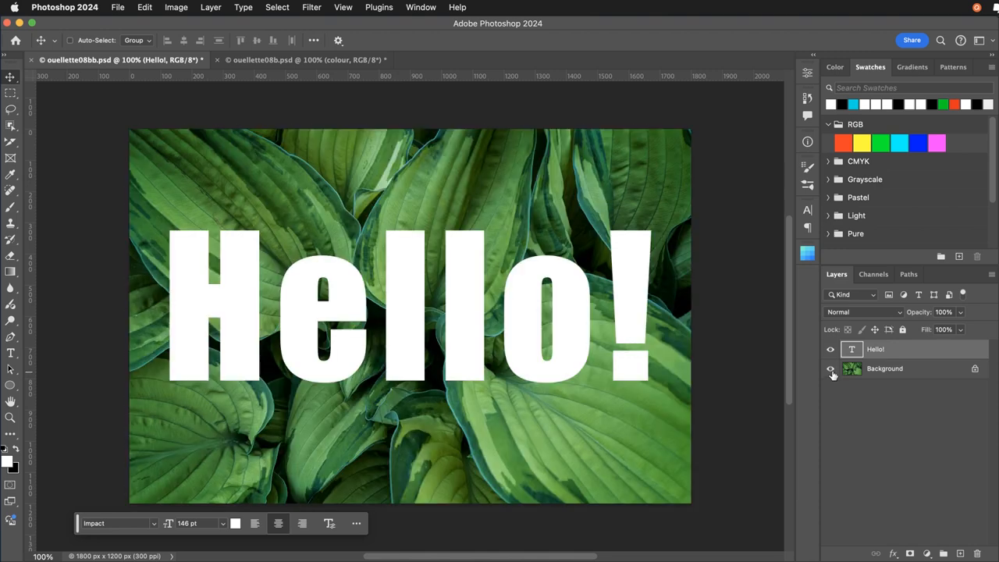
left_click(831, 369)
left_click(832, 371)
Unlock the Background layer and move it above the Hello! text layer.
left_click(975, 370)
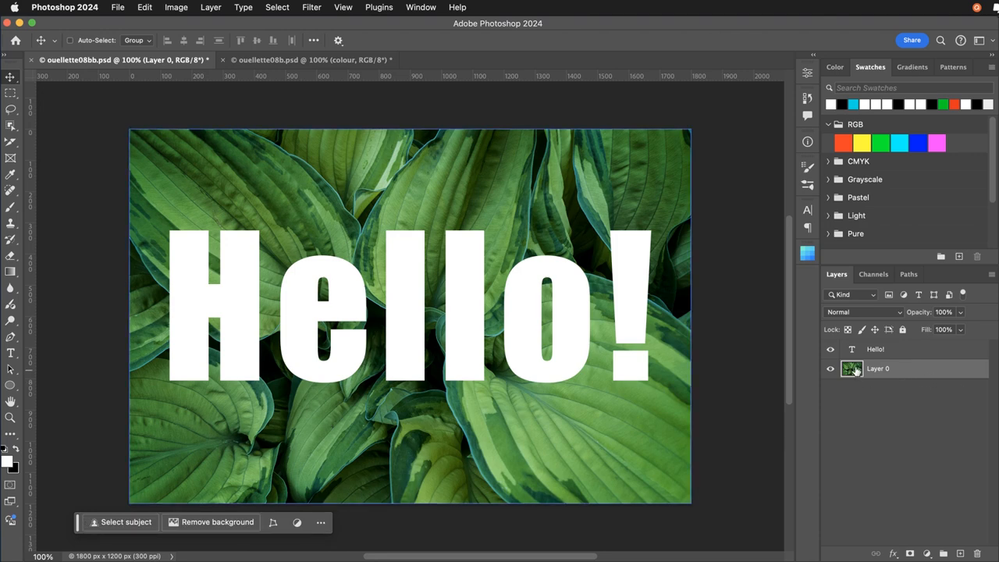
left_click_drag(857, 372, 858, 350)
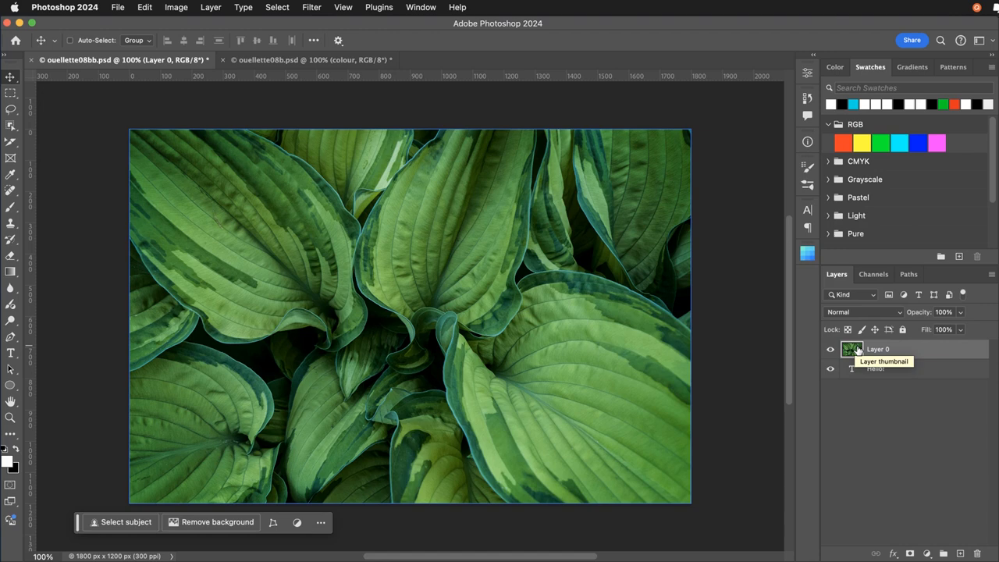
Clip the leaf image layer to the Hello! text layer so the leaves fill only the letters.
right_click(912, 349)
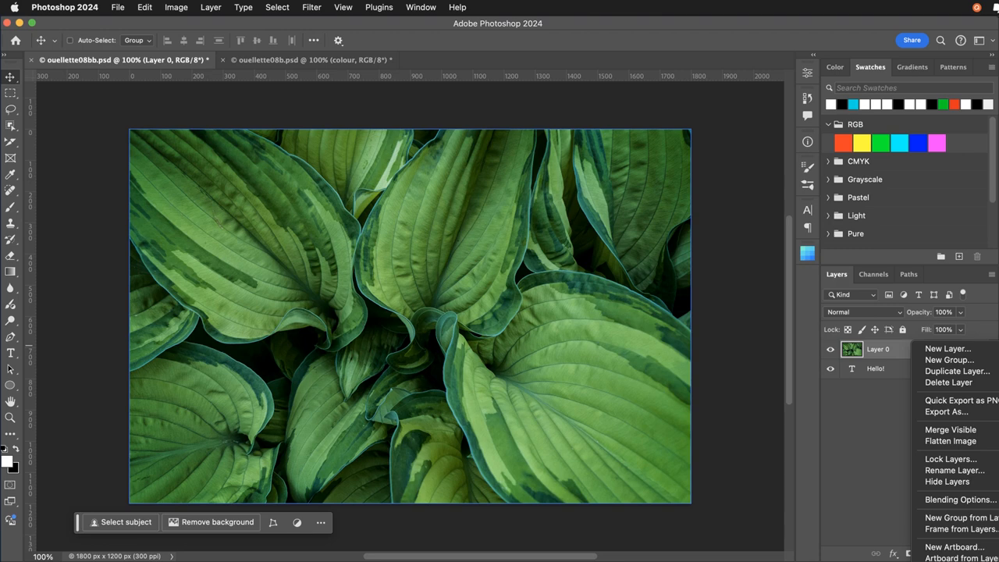
left_click(855, 476)
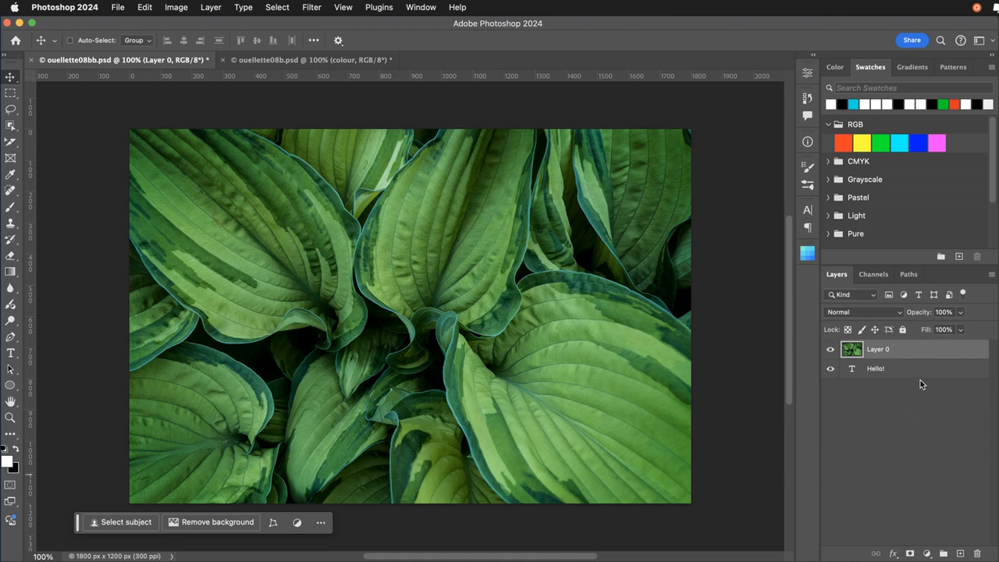
left_click_drag(923, 373, 925, 358)
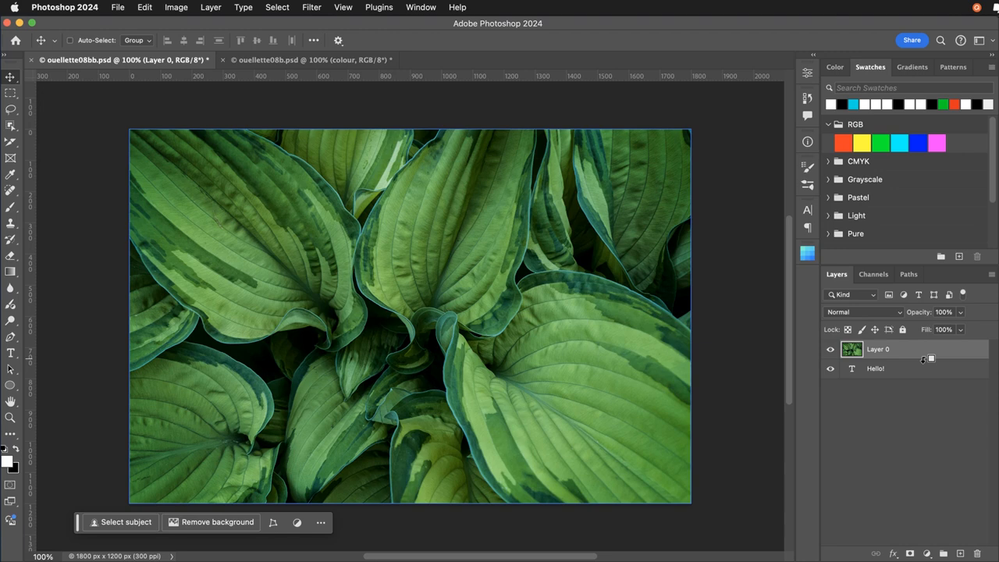
mouse_move(923, 359)
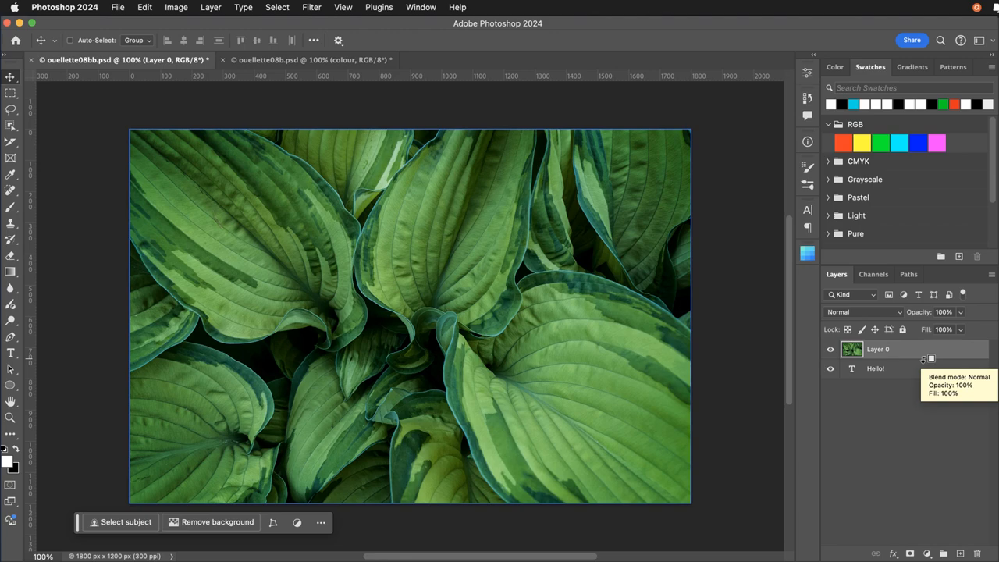
left_click(924, 359, "alt")
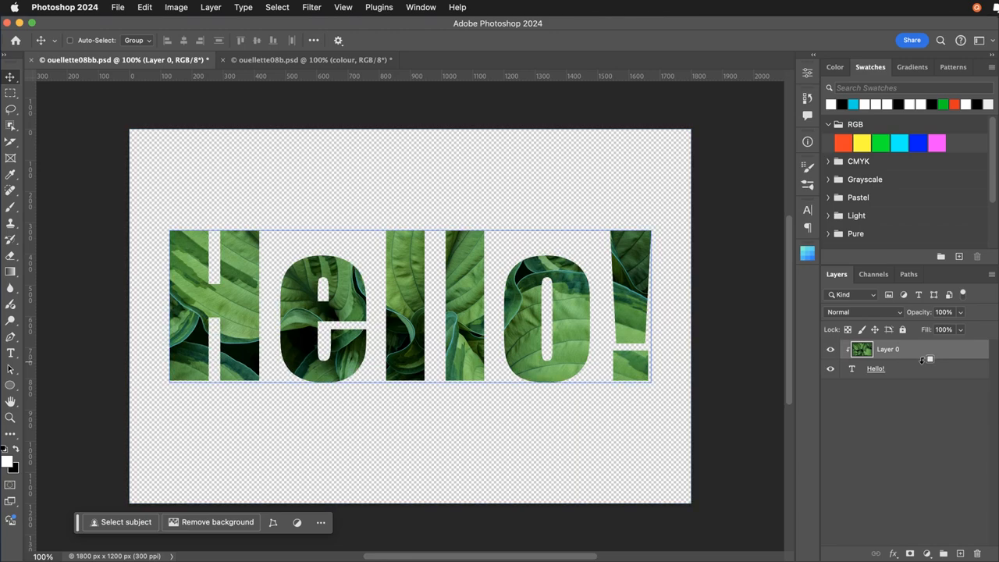
left_click(921, 367)
left_click(909, 417)
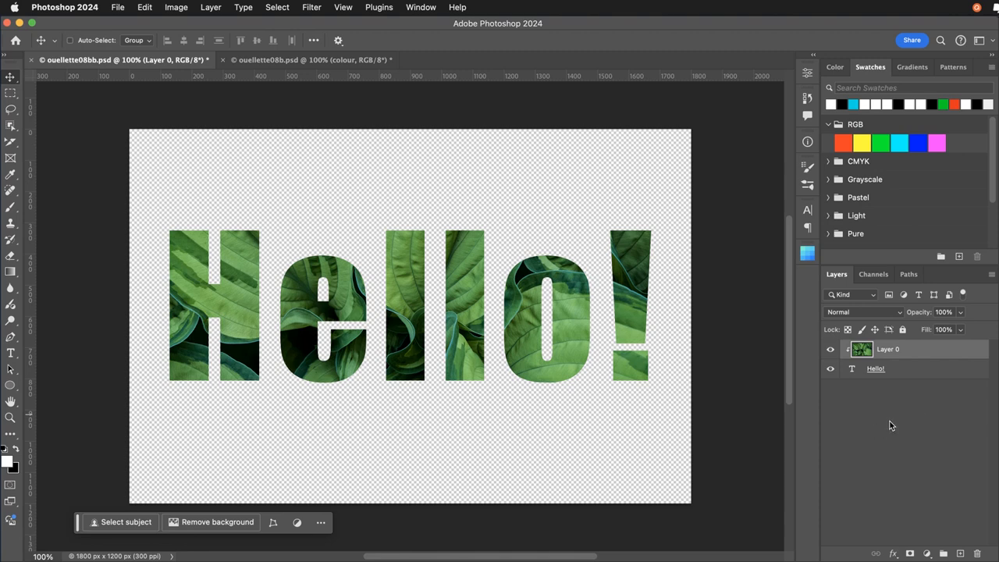
Release the clipping mask on the leaf image layer and create it again.
left_click_drag(920, 376, 921, 360)
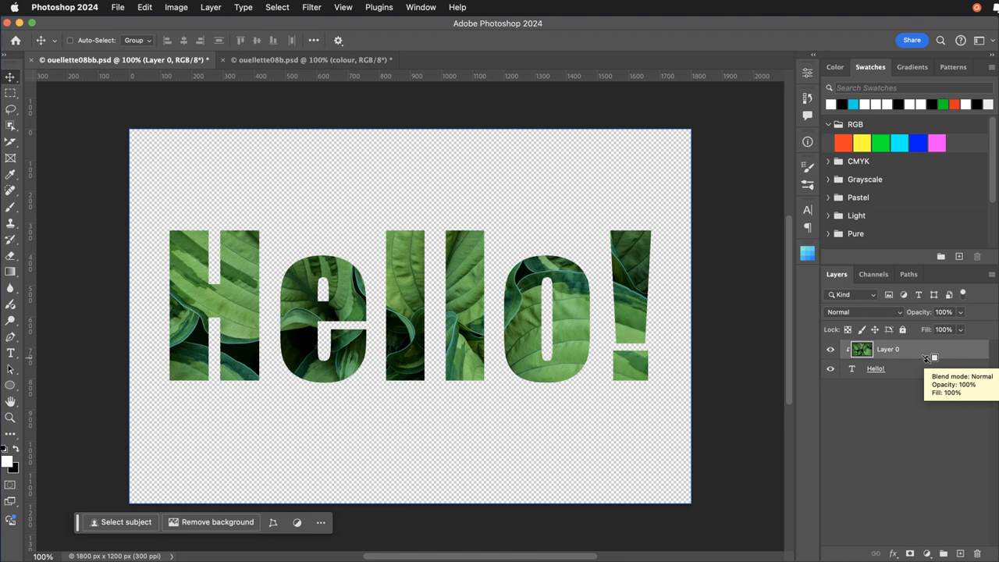
left_click(928, 358, "alt")
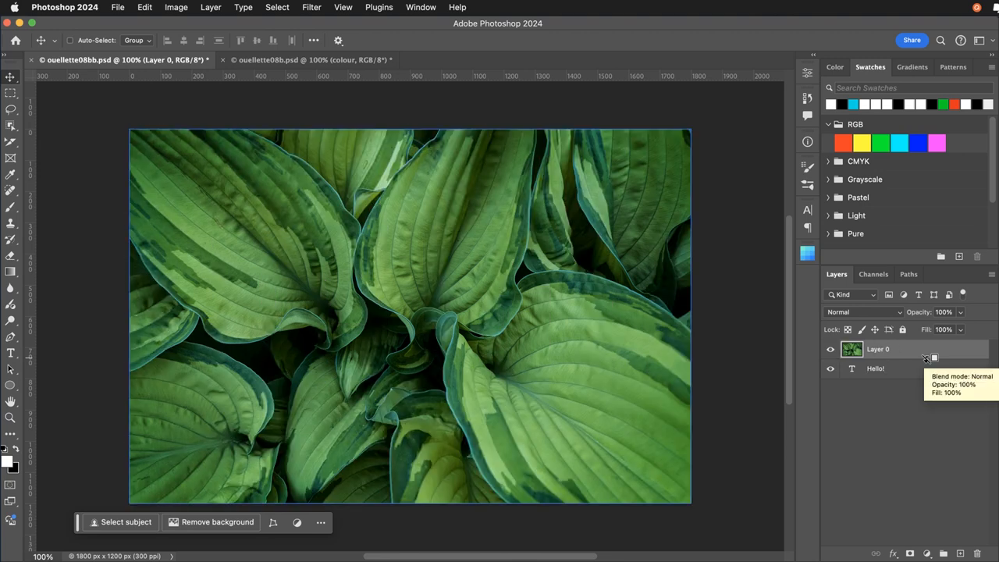
right_click(908, 355)
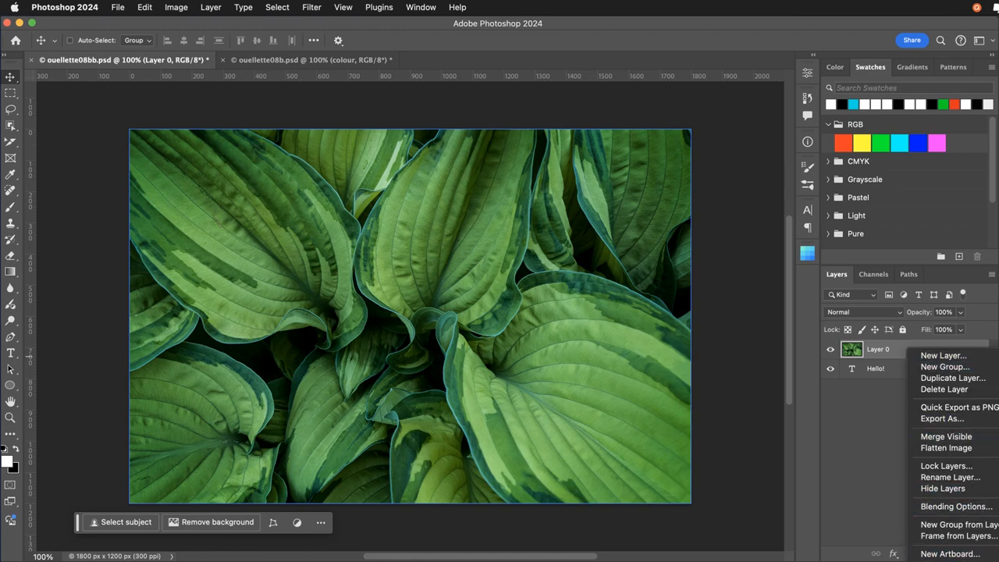
left_click(951, 560)
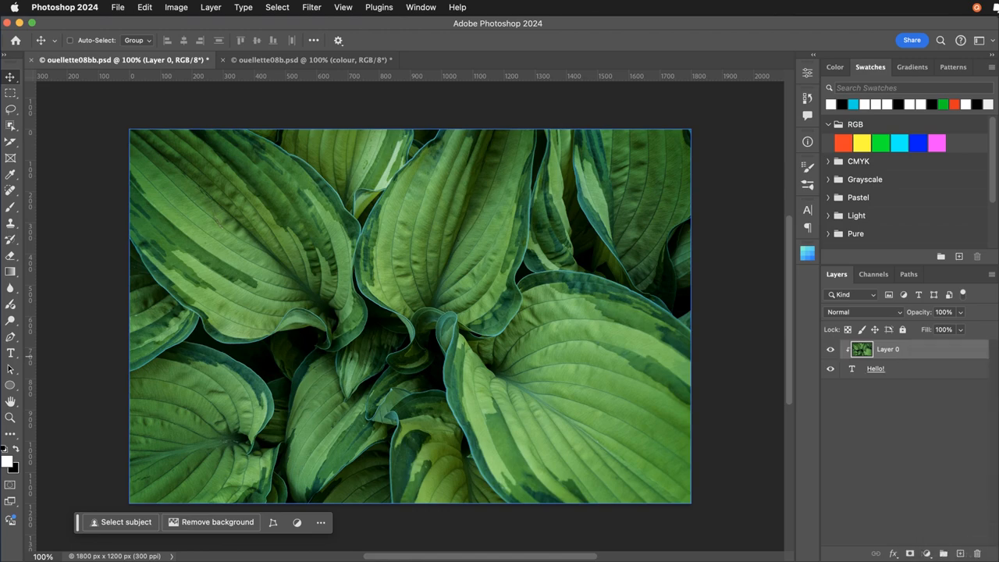
Release Layer 0 from the Hello! text once more and clip it back to the text layer.
right_click(907, 356)
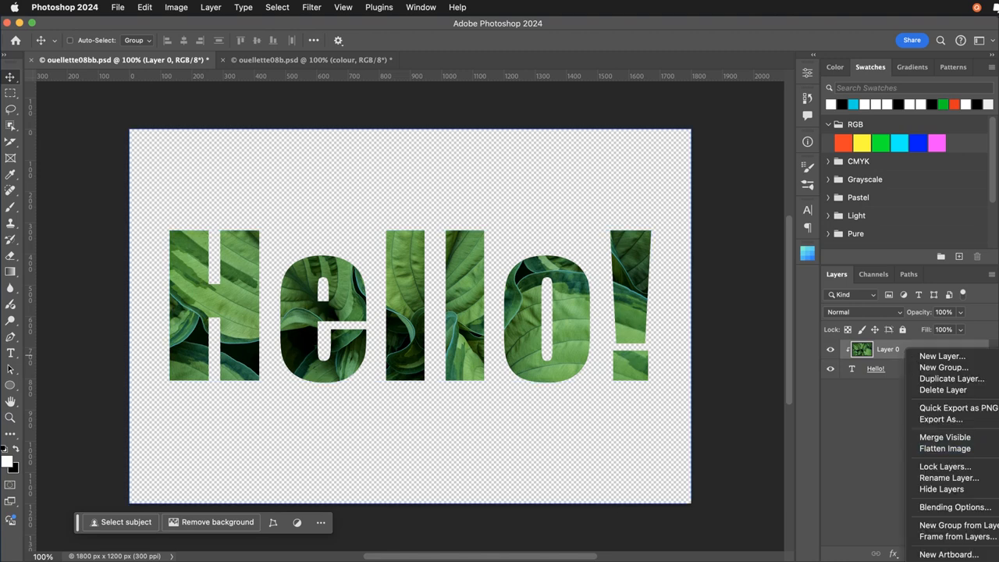
left_click(951, 560)
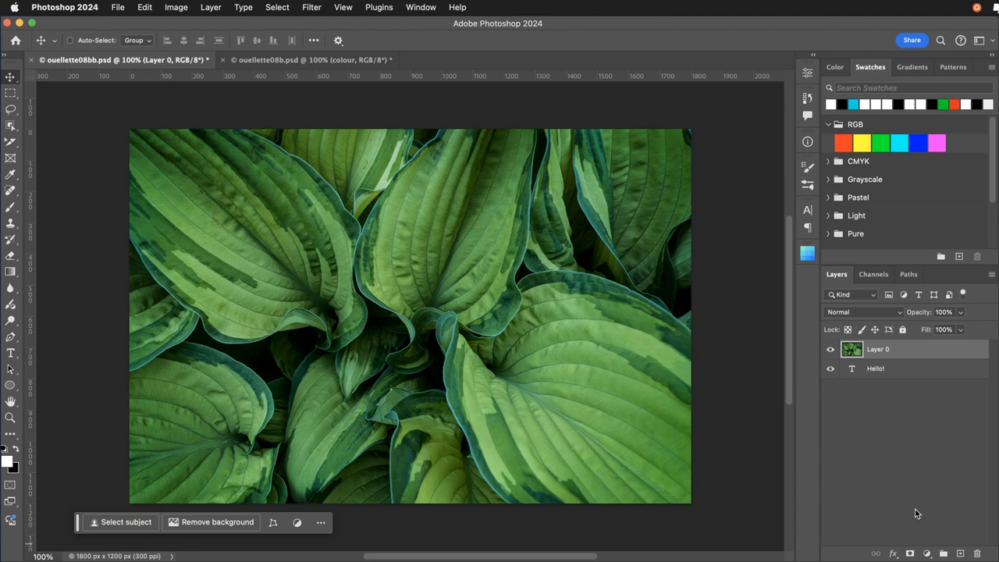
left_click(909, 369)
left_click_drag(909, 366, 908, 361)
left_click(908, 360, "alt")
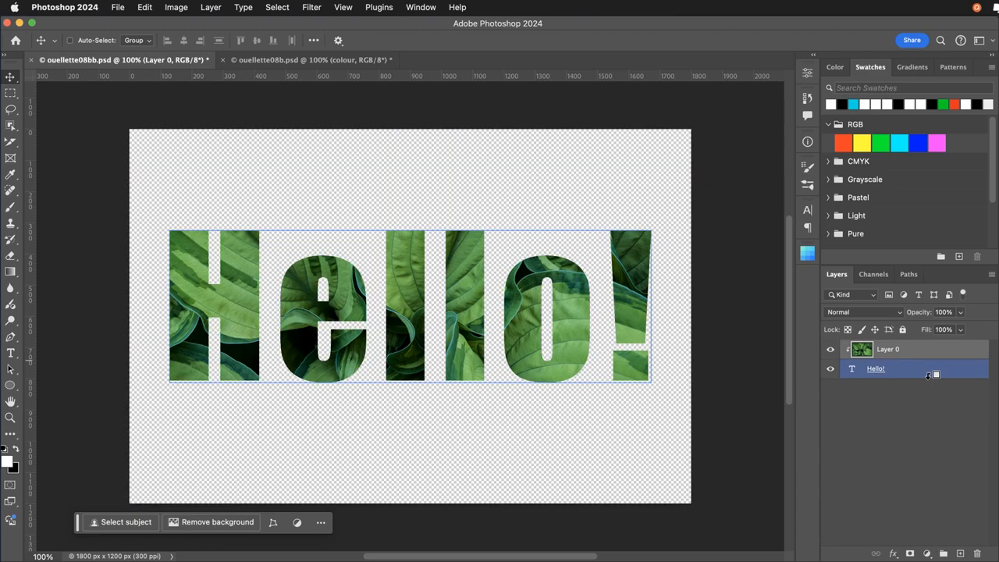
left_click(978, 412)
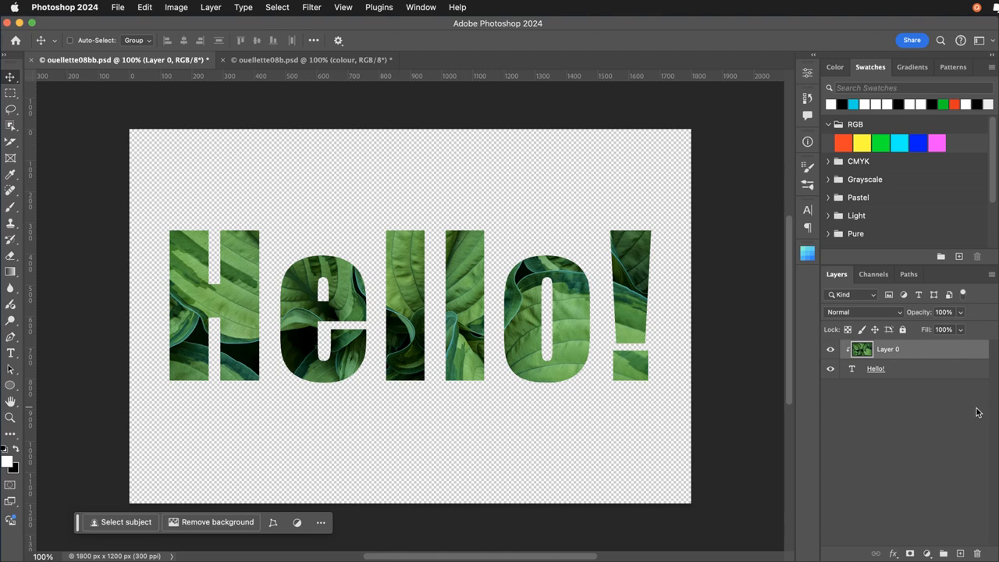
Select the Hello! text layer and shift it slightly down and to the left beneath the clipped leaf image.
left_click(902, 371)
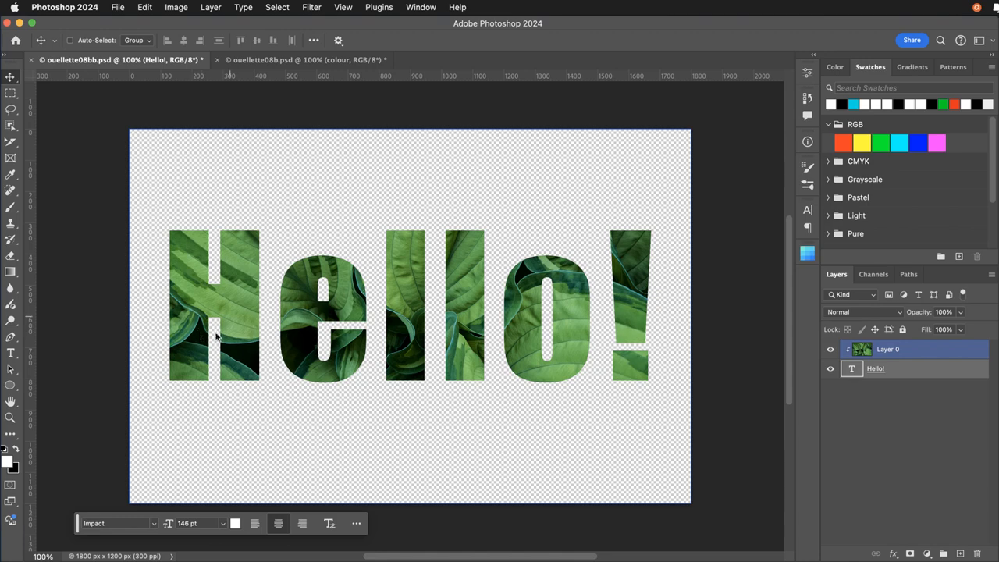
mouse_move(233, 313)
left_mouse_down()
mouse_move(250, 373)
mouse_move(265, 359)
mouse_move(253, 327)
mouse_move(216, 282)
mouse_move(216, 260)
mouse_move(255, 289)
mouse_move(230, 337)
mouse_move(225, 308)
mouse_move(238, 302)
mouse_move(254, 316)
mouse_move(253, 346)
mouse_move(228, 342)
mouse_move(224, 322)
mouse_move(242, 315)
mouse_move(240, 336)
mouse_move(233, 320)
left_mouse_up()
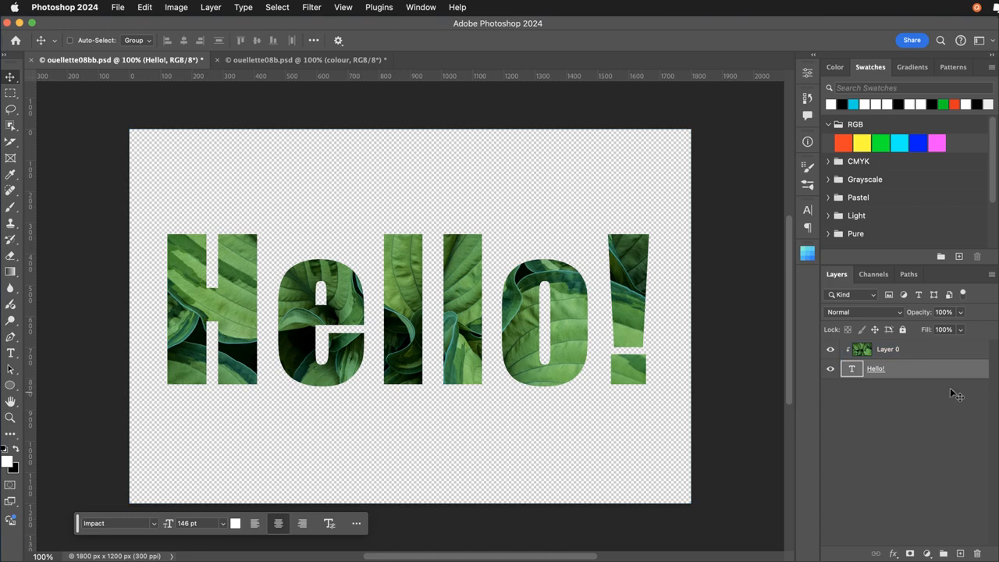
Replace the wording of the clipped text layer with a nickname in capitals followed by an exclamation mark.
double_click(859, 373)
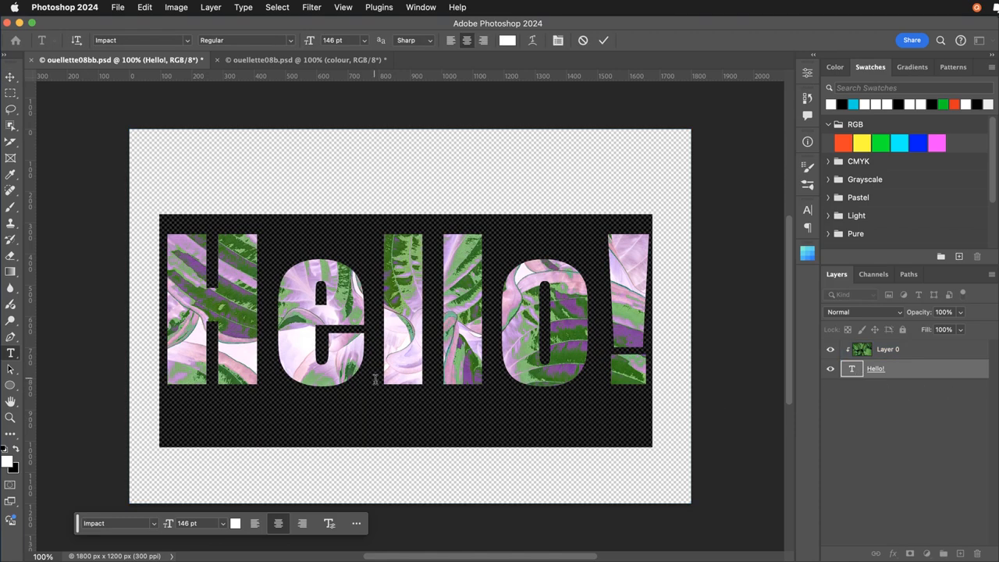
type("DANO")
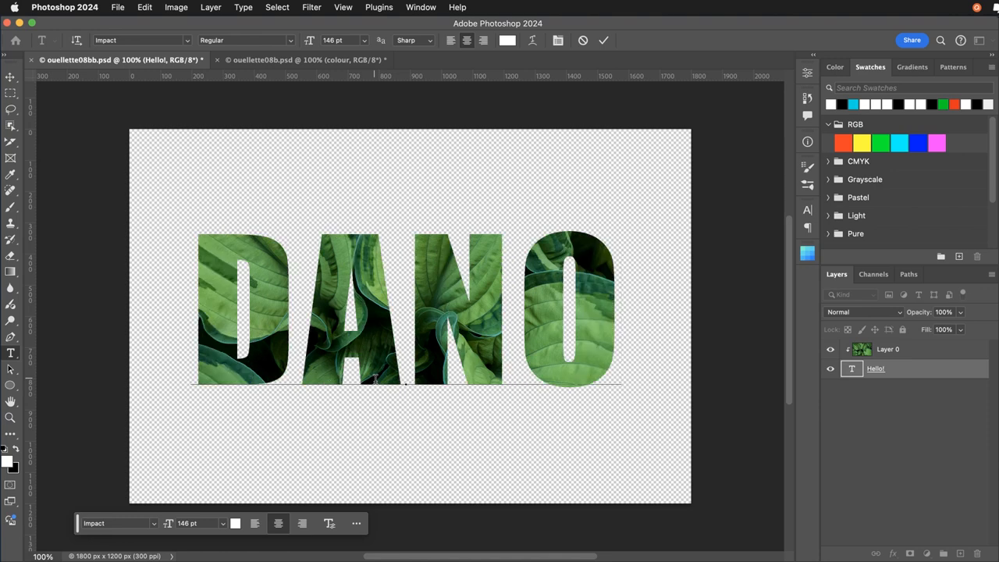
type("!")
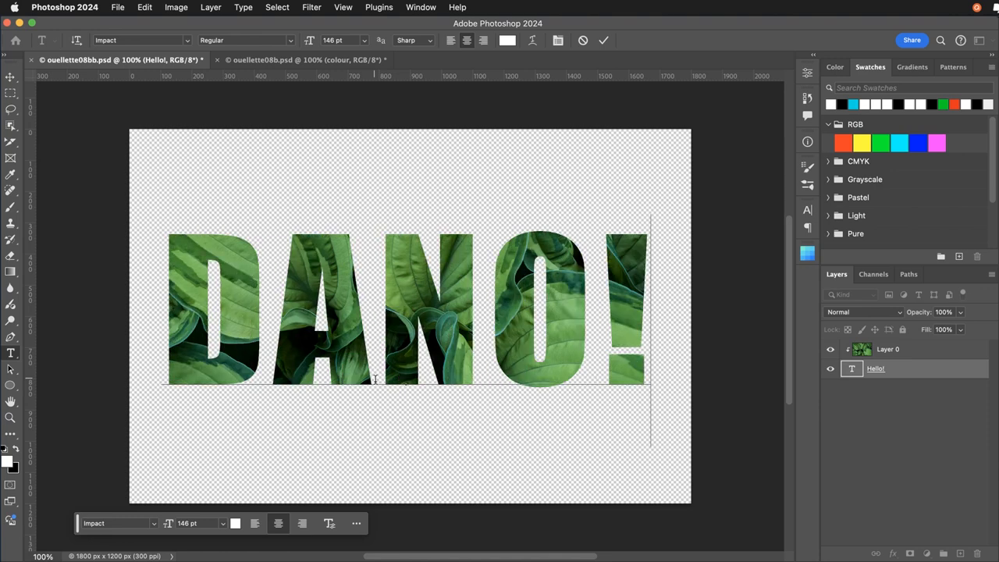
Change the wording of the clipped text layer to "Hello!" and finish editing the text.
left_click(378, 347)
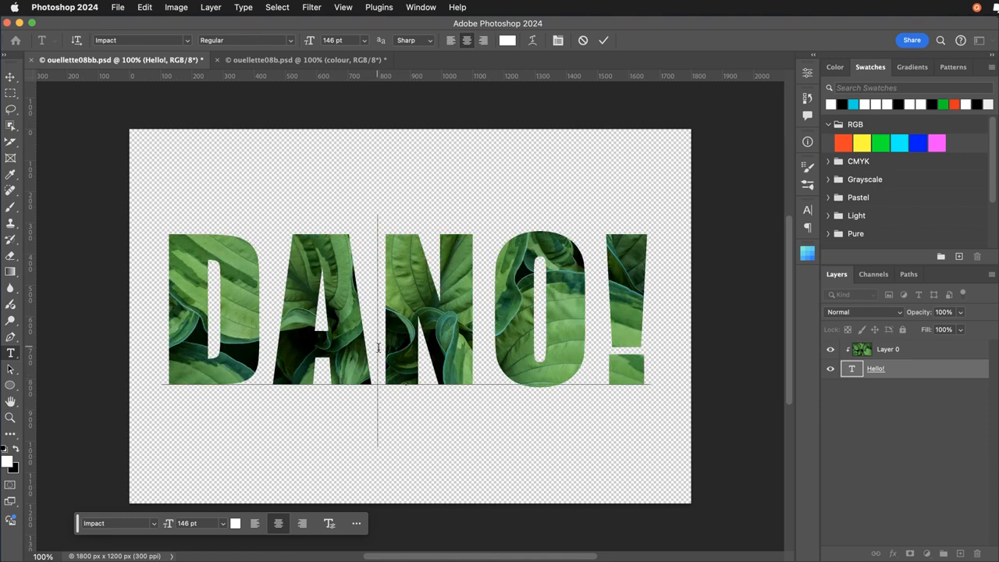
double_click(378, 348)
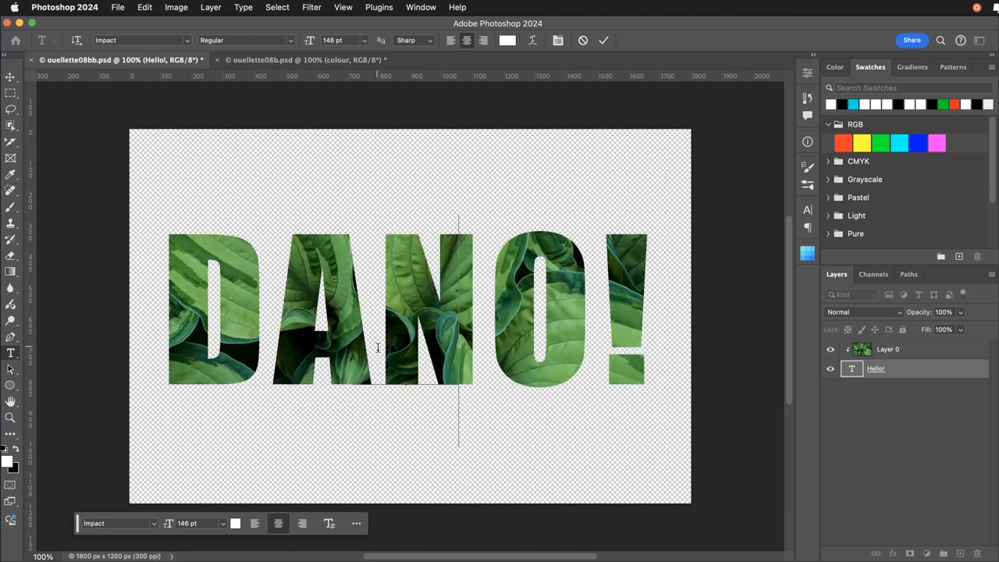
type("Hello")
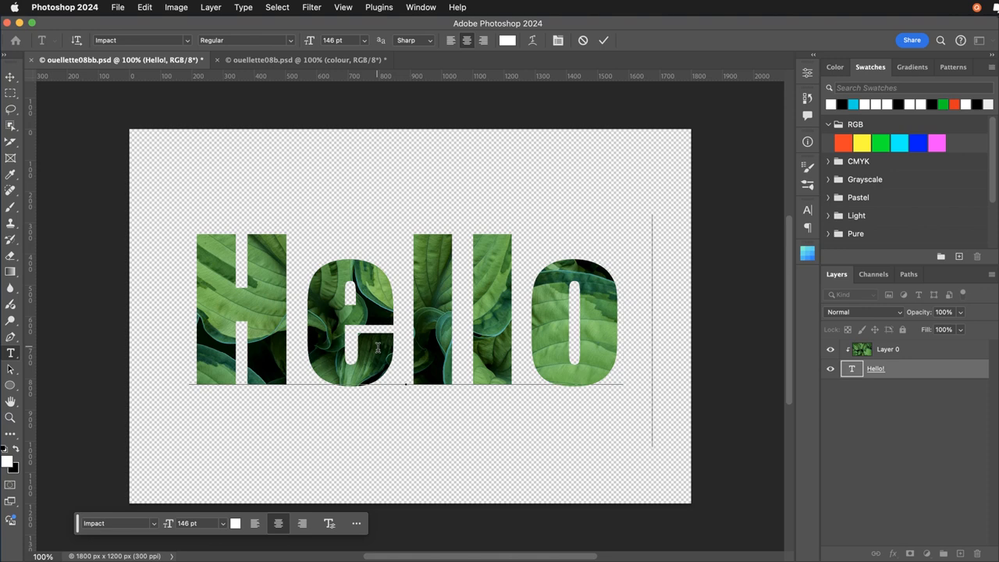
type("!")
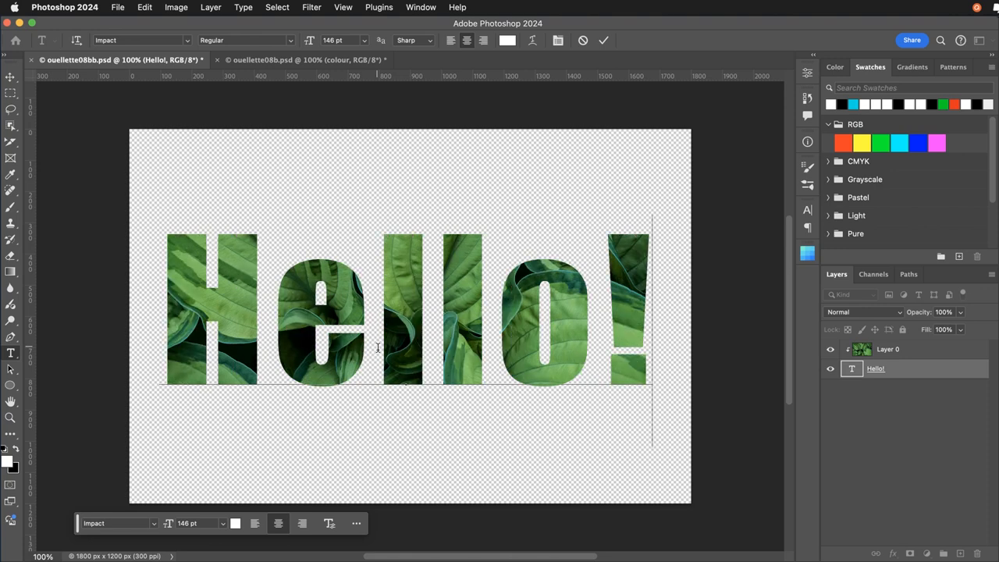
left_click(9, 79)
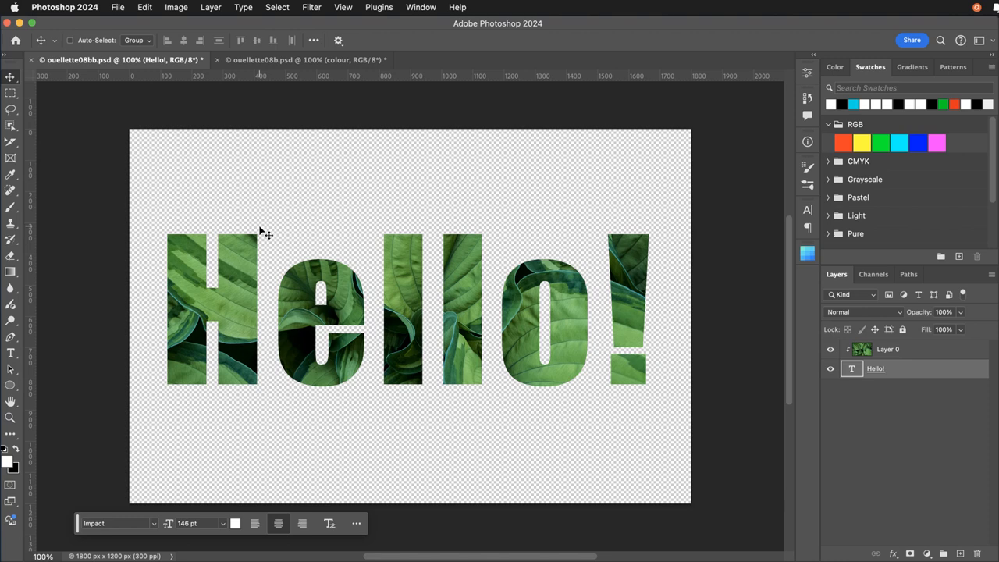
Apply the Arch style to the Hello! text with Warp Text, keeping the warp settings open beside the lettering.
left_click(13, 355)
left_click(281, 364)
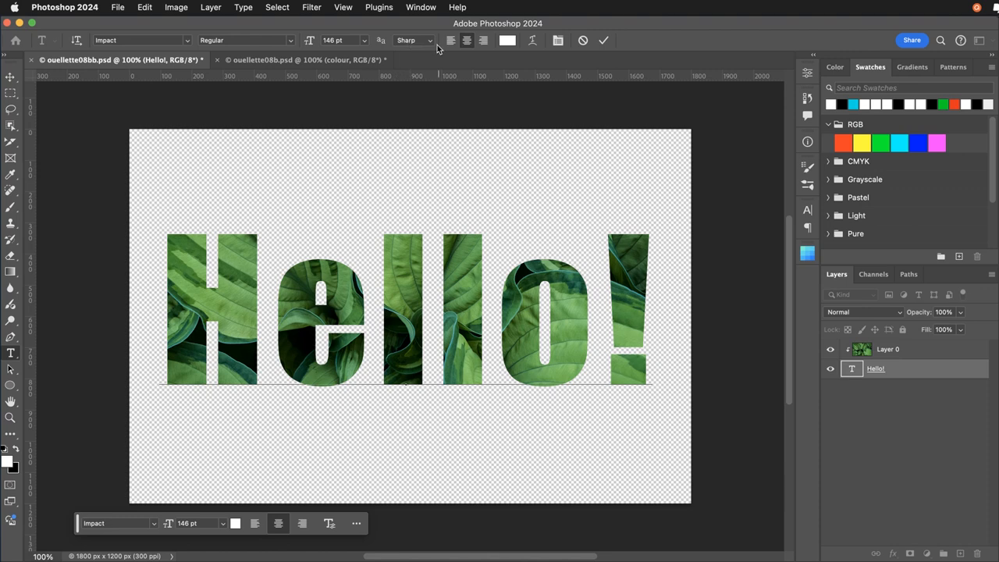
left_click(532, 41)
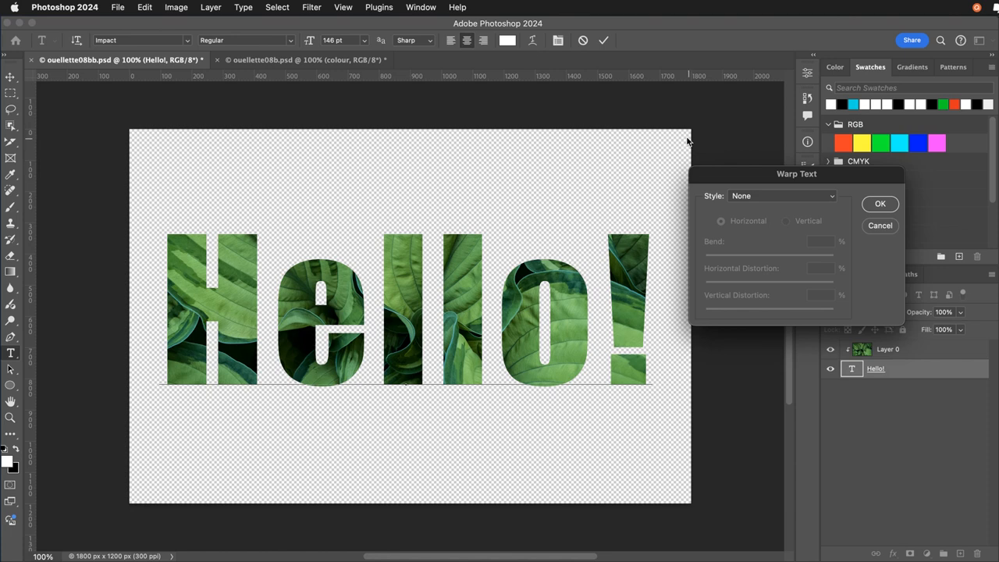
left_click_drag(712, 175, 555, 114)
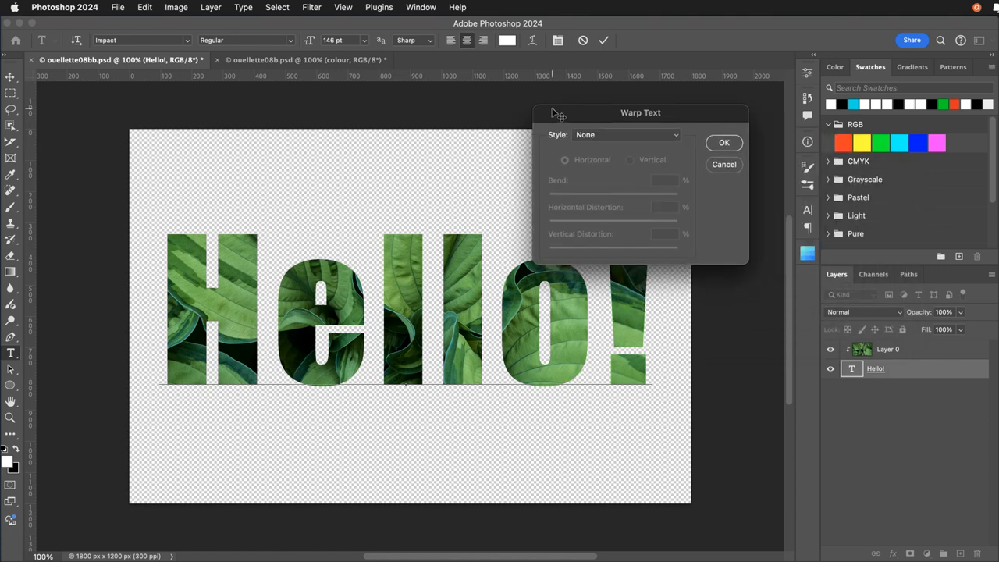
left_click(590, 136)
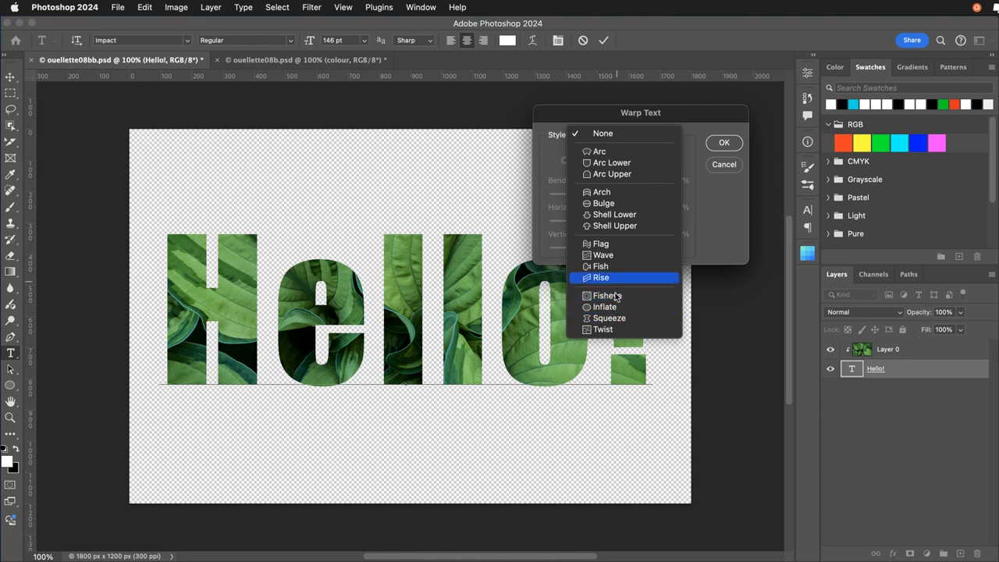
left_click(600, 191)
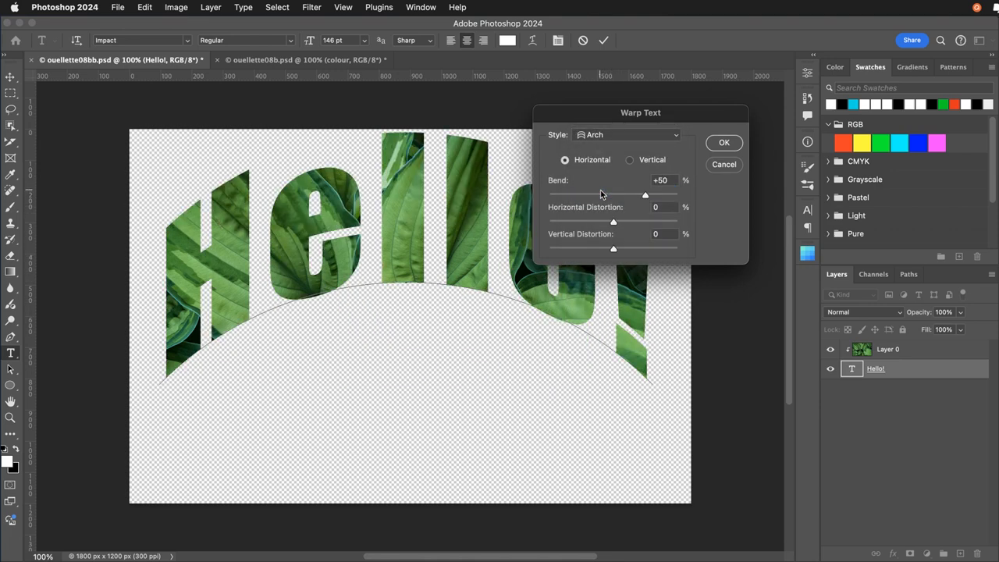
left_click_drag(594, 116, 659, 181)
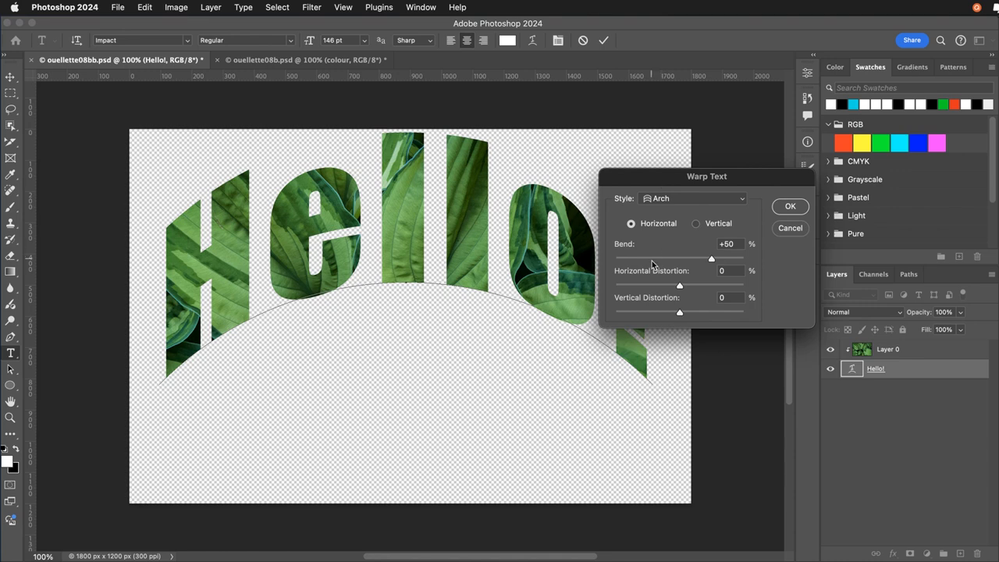
Set the Arch warp to a bend of +22%, horizontal distortion of -15% and vertical distortion of -8%.
left_click_drag(708, 260, 655, 316)
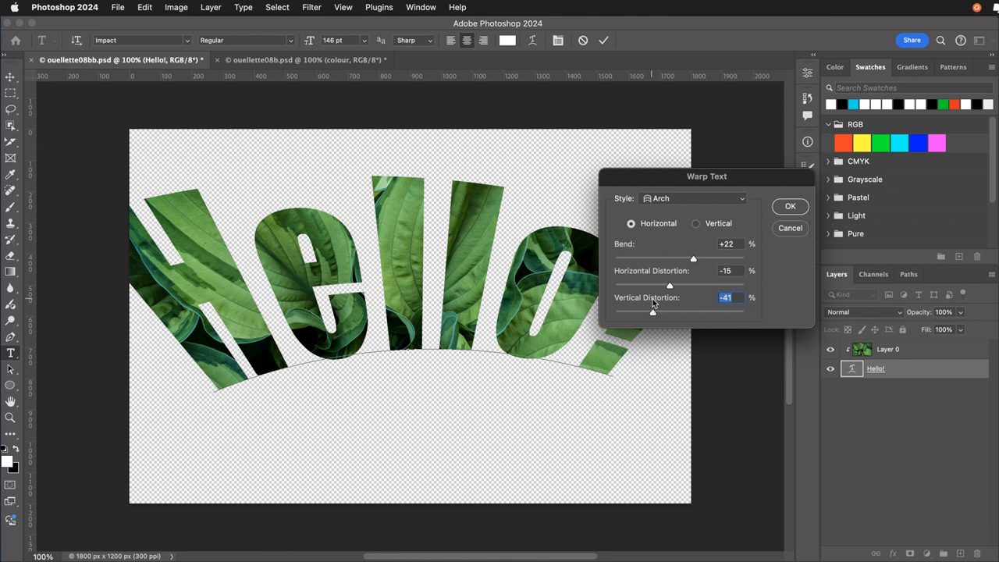
left_click_drag(653, 313, 675, 314)
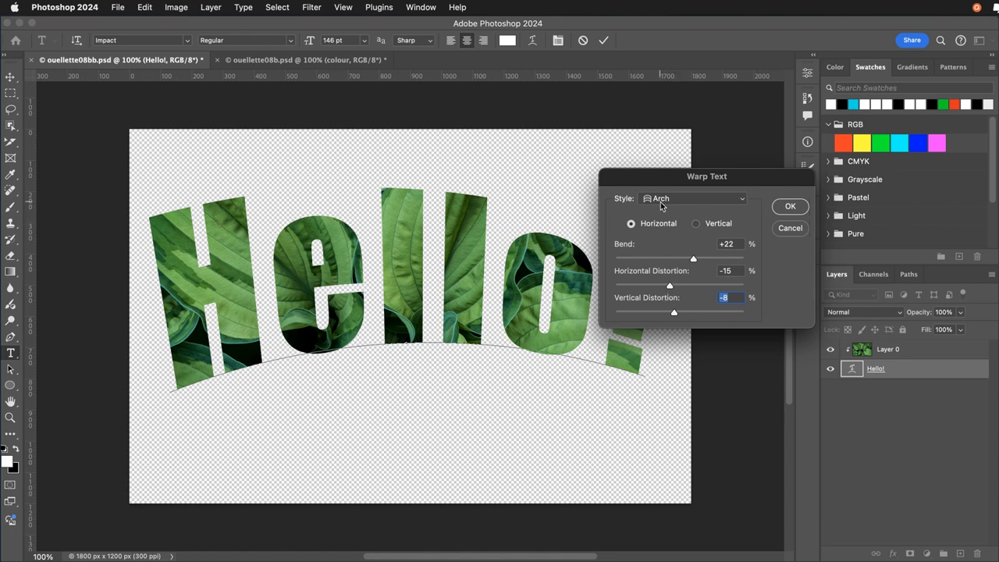
left_click(790, 206)
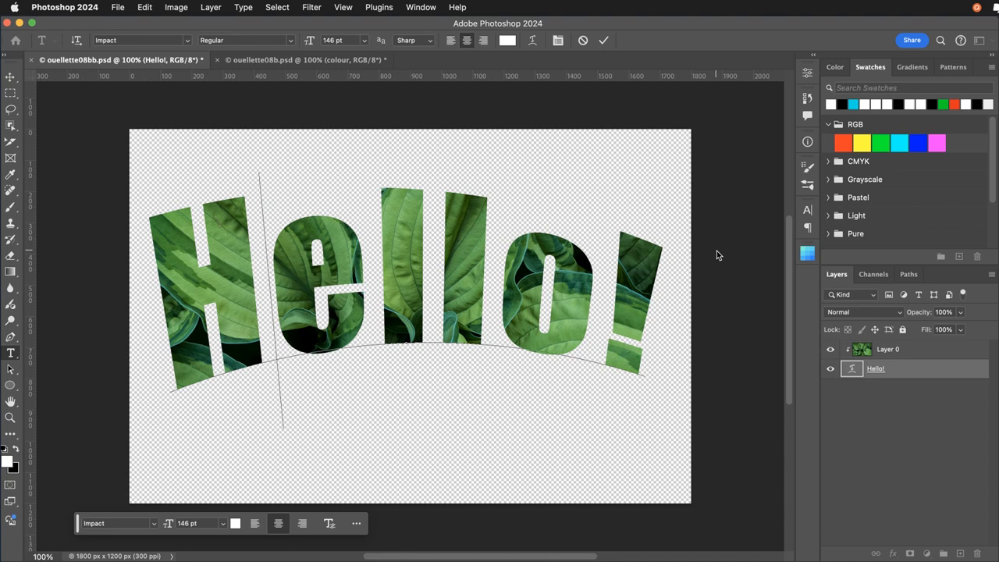
Remove the warp from the Hello! text by setting its Warp Text style to None.
left_click(411, 329)
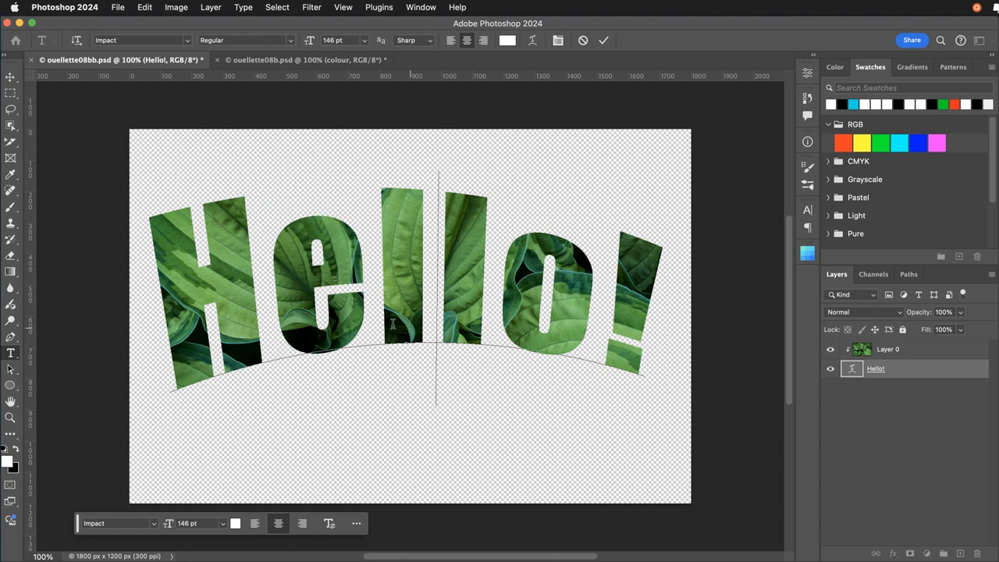
left_click(531, 43)
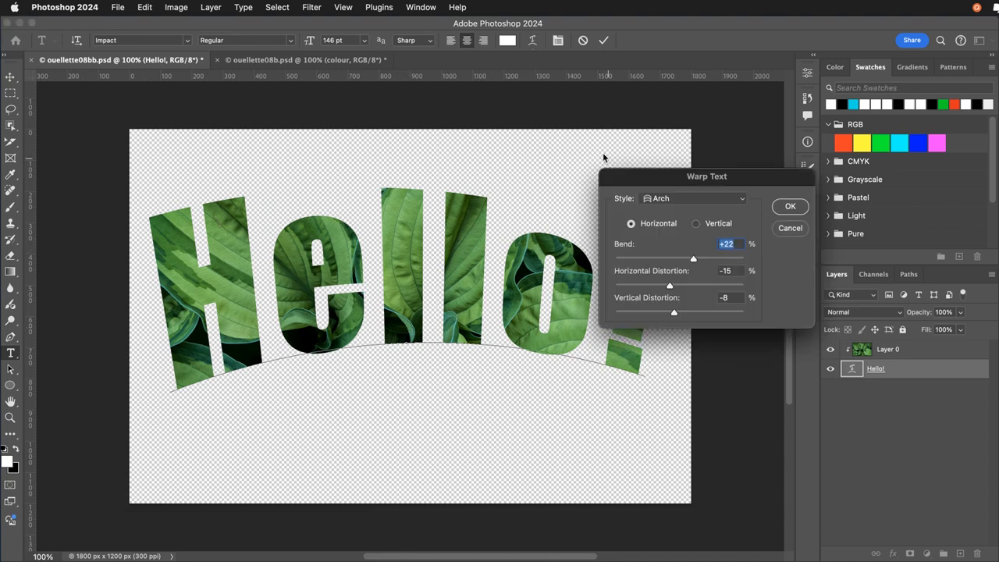
left_click(642, 199)
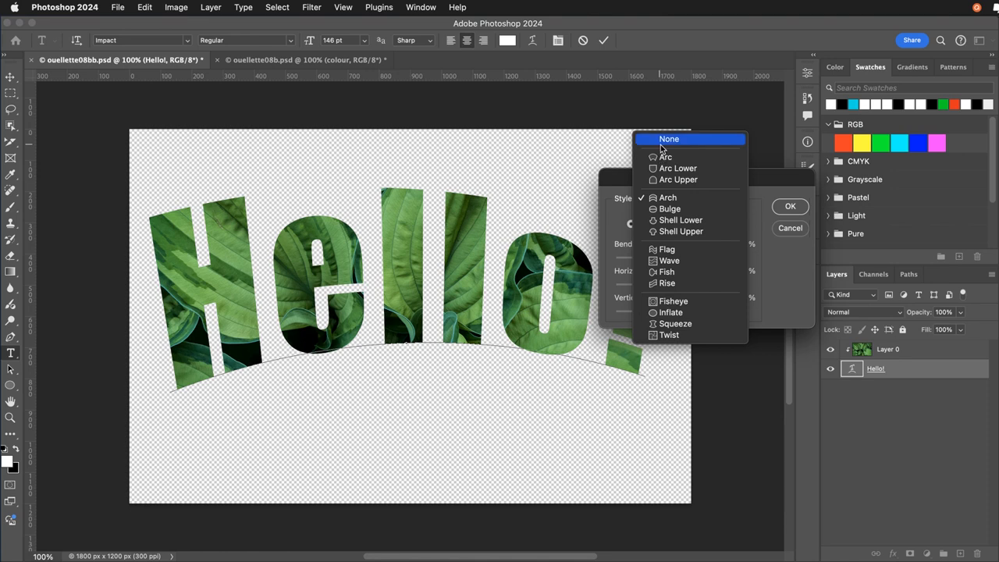
left_click(660, 139)
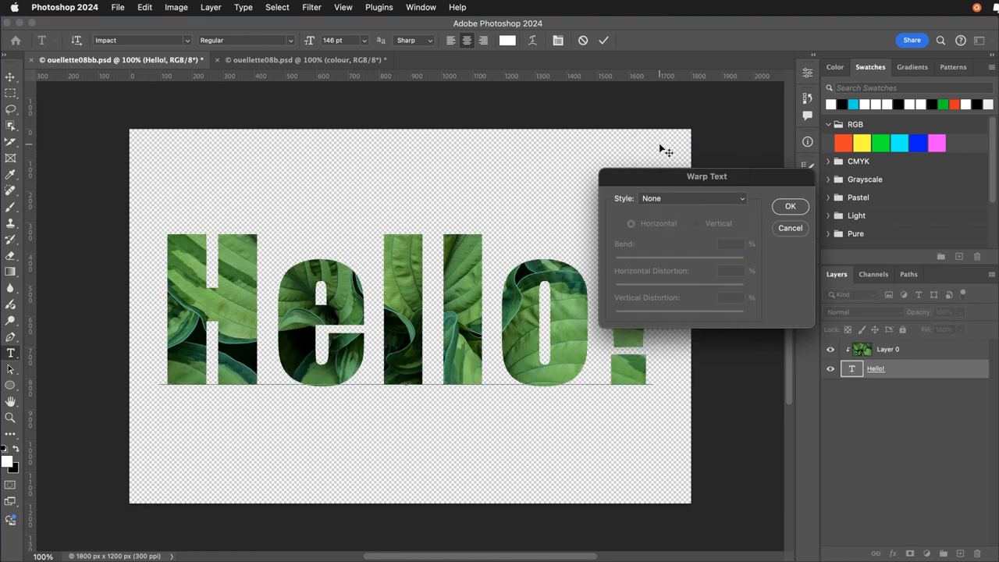
left_click(683, 200)
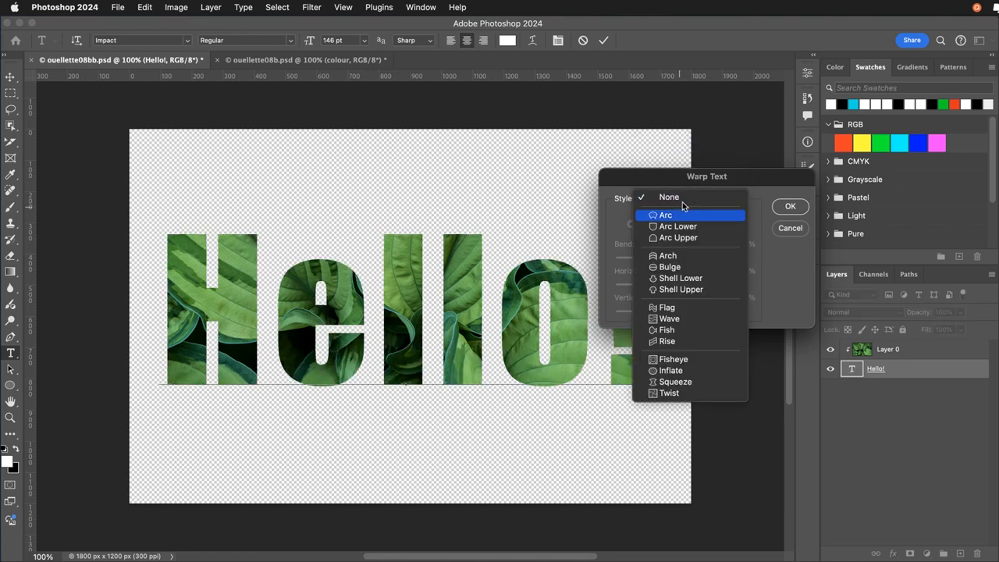
left_click(647, 186)
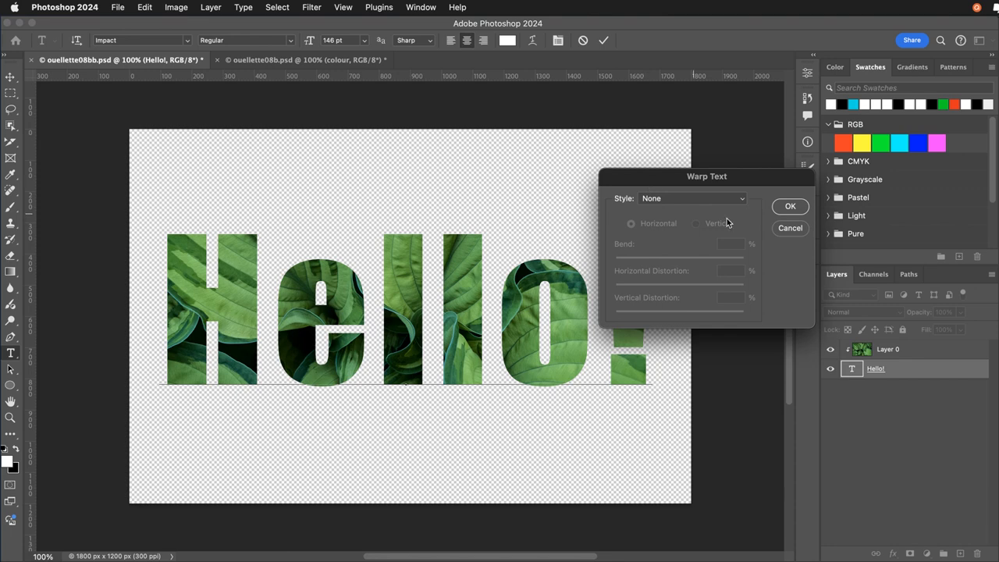
left_click(787, 208)
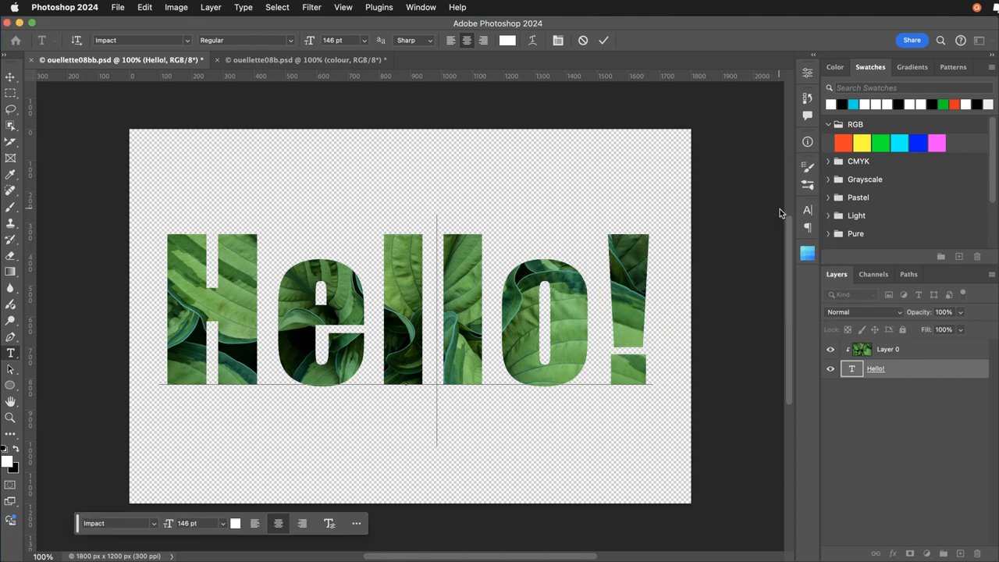
left_click(244, 7)
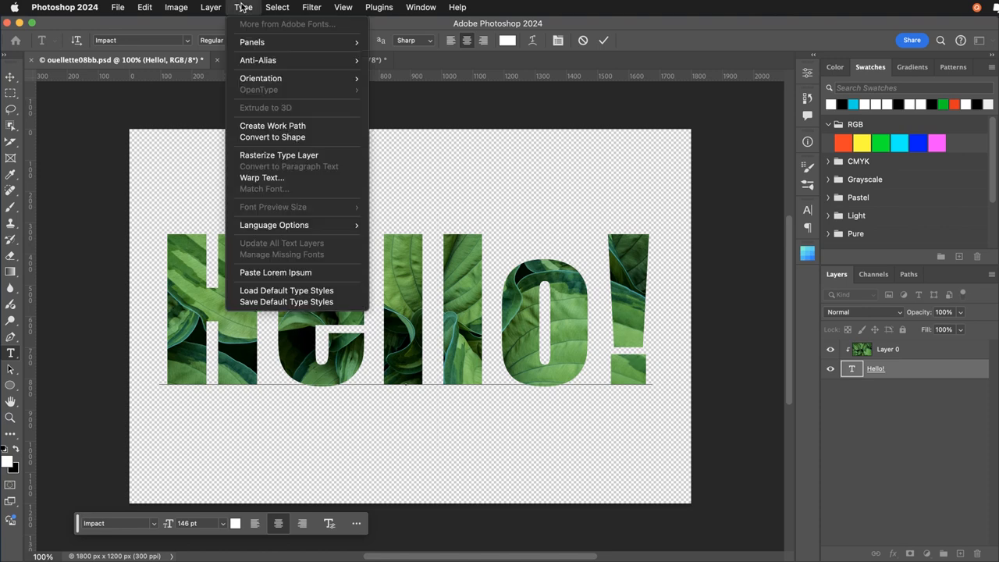
left_click(250, 178)
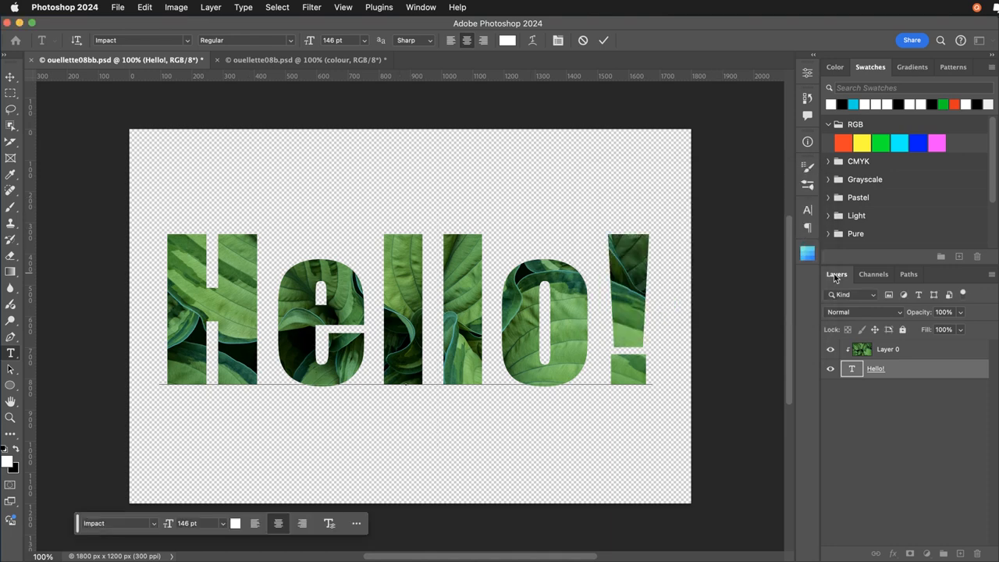
Apply a Warp transform in the Arch style to the Hello! text and adjust its bend to about 37%.
left_click(138, 7)
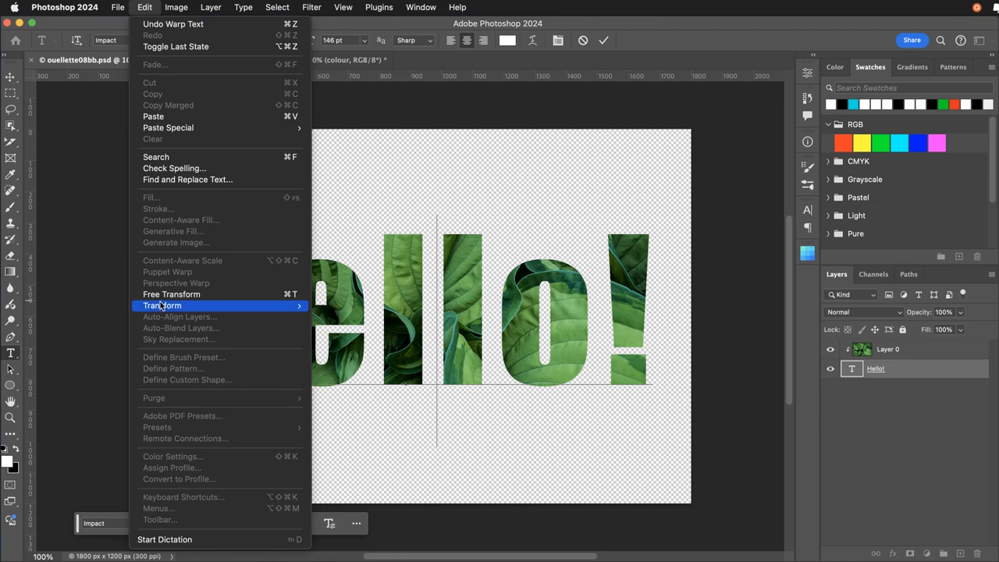
mouse_move(161, 301)
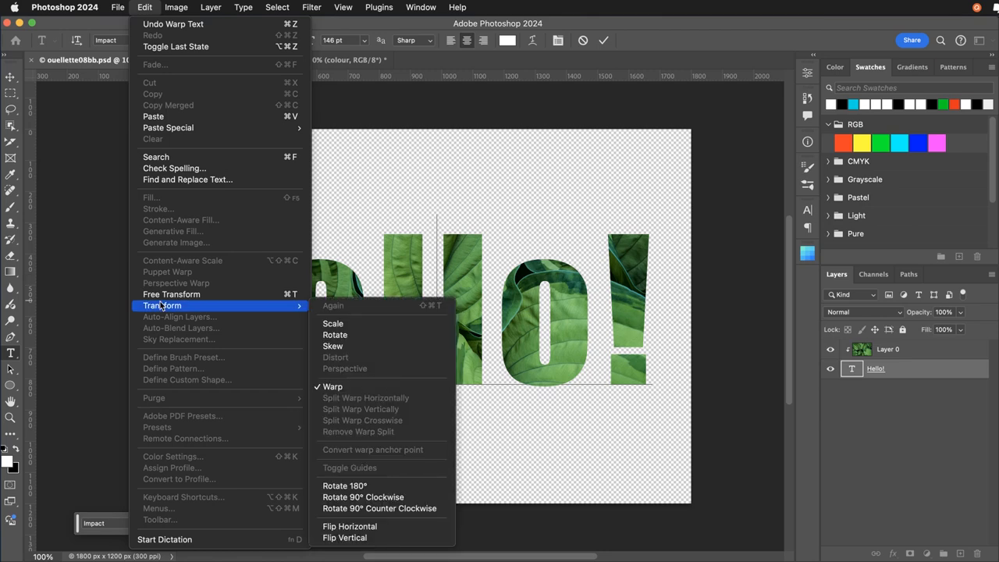
left_click(330, 387)
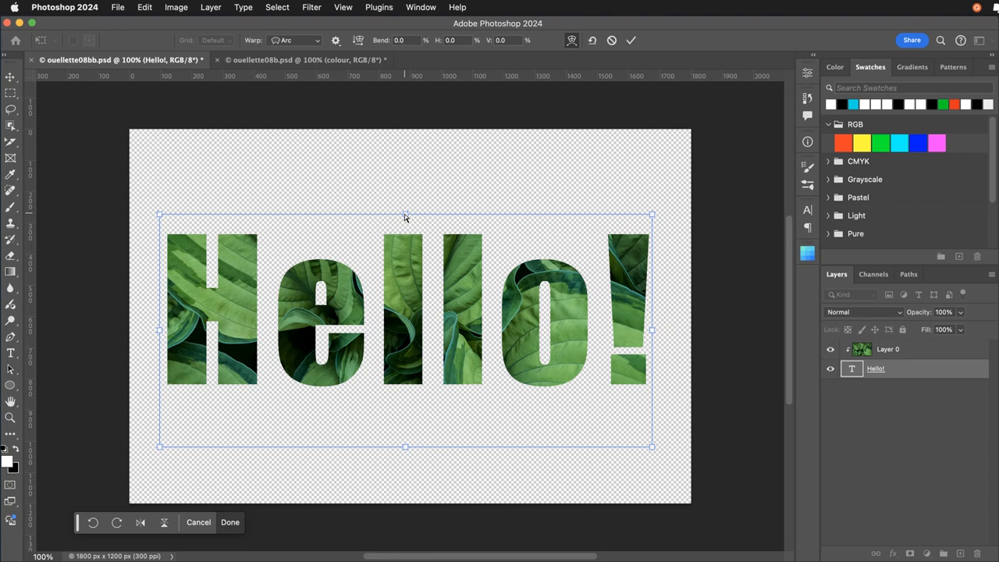
left_click(316, 40)
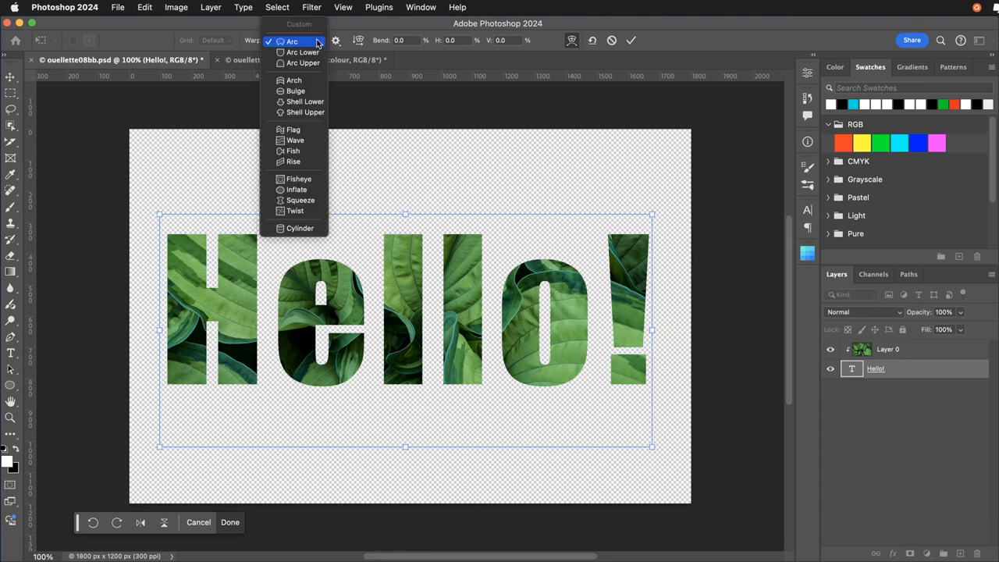
left_click(306, 80)
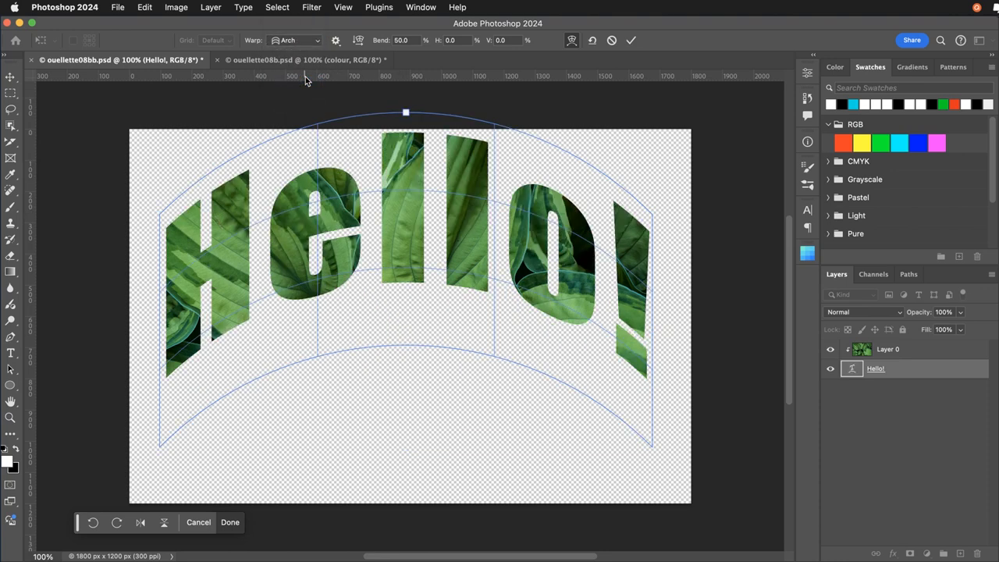
left_click_drag(406, 113, 405, 157)
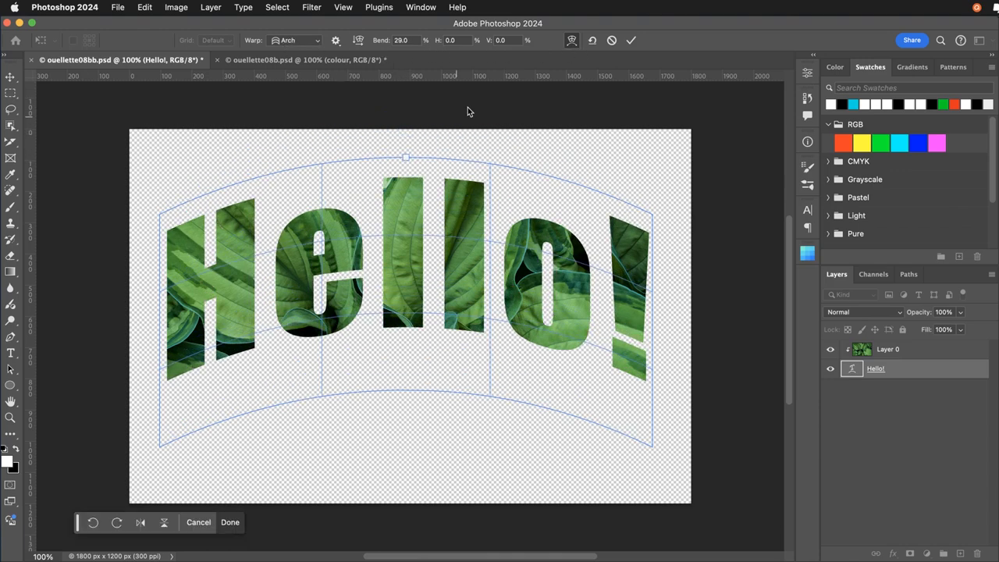
mouse_move(405, 157)
left_mouse_down()
mouse_move(406, 308)
mouse_move(405, 143)
left_mouse_up()
left_click(143, 7)
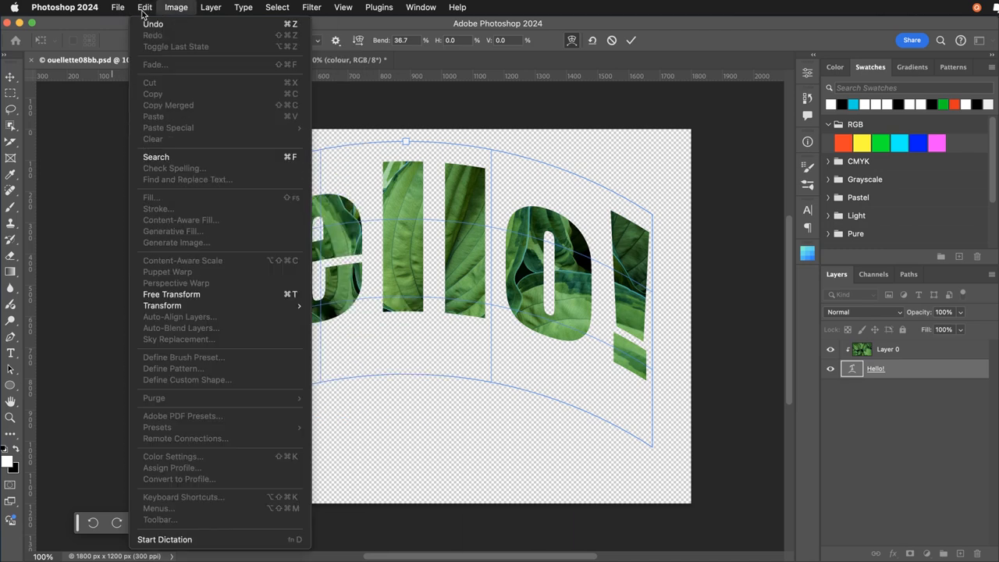
left_click(173, 29)
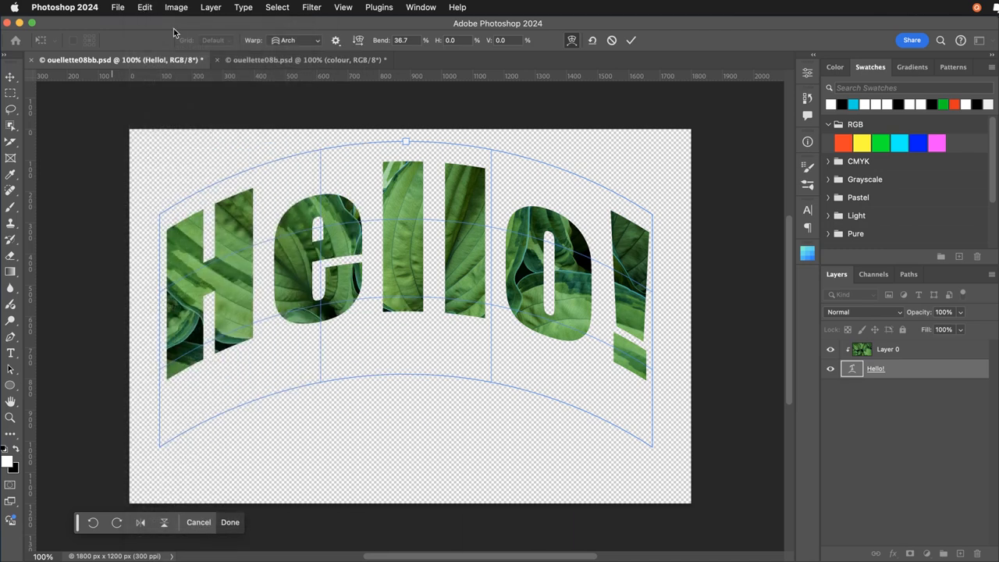
Try the vertical warp orientation on the Hello! arch, flatten its bend to about 0%, and compare the warp and free transform modes.
left_click(363, 45)
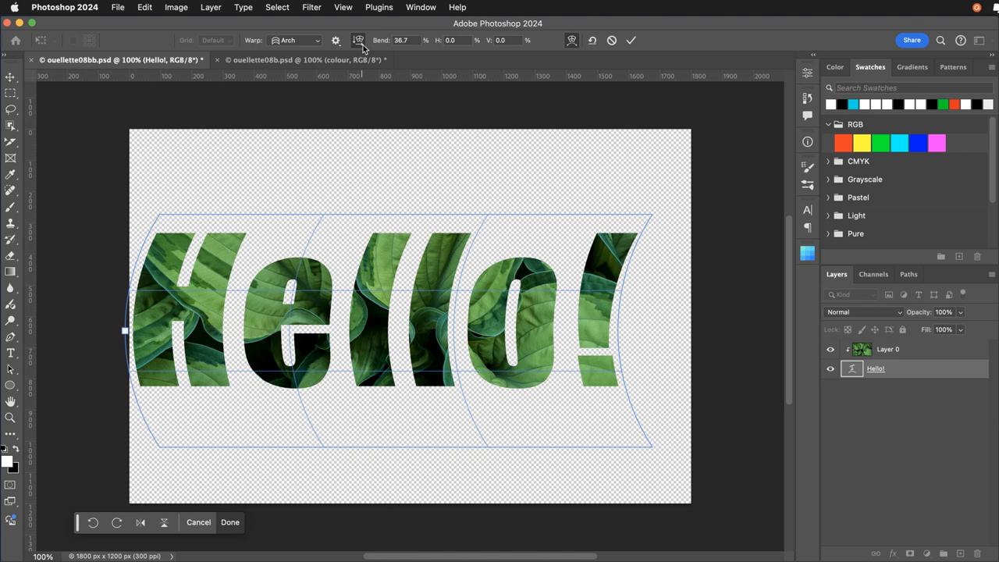
left_click(363, 45)
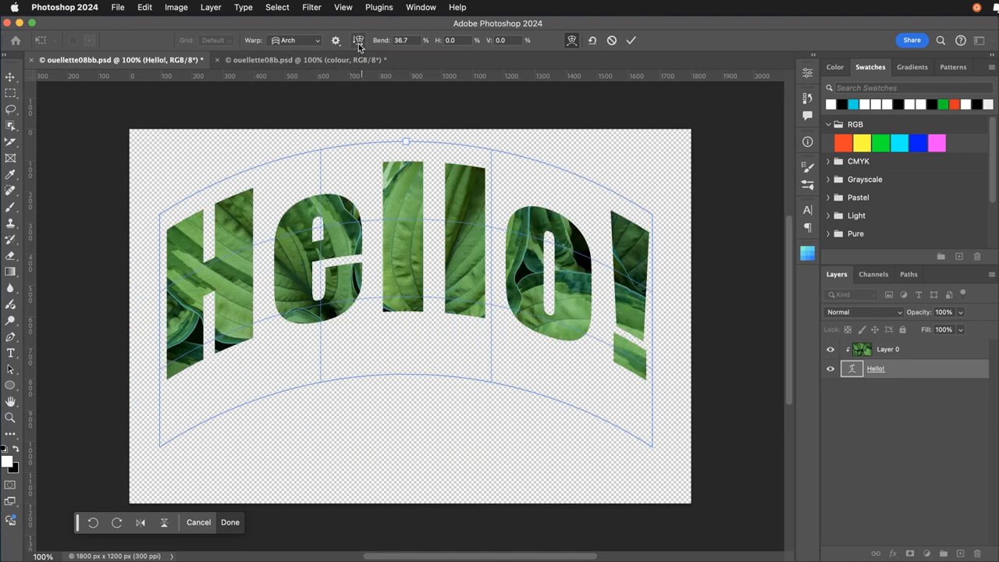
left_click(359, 42)
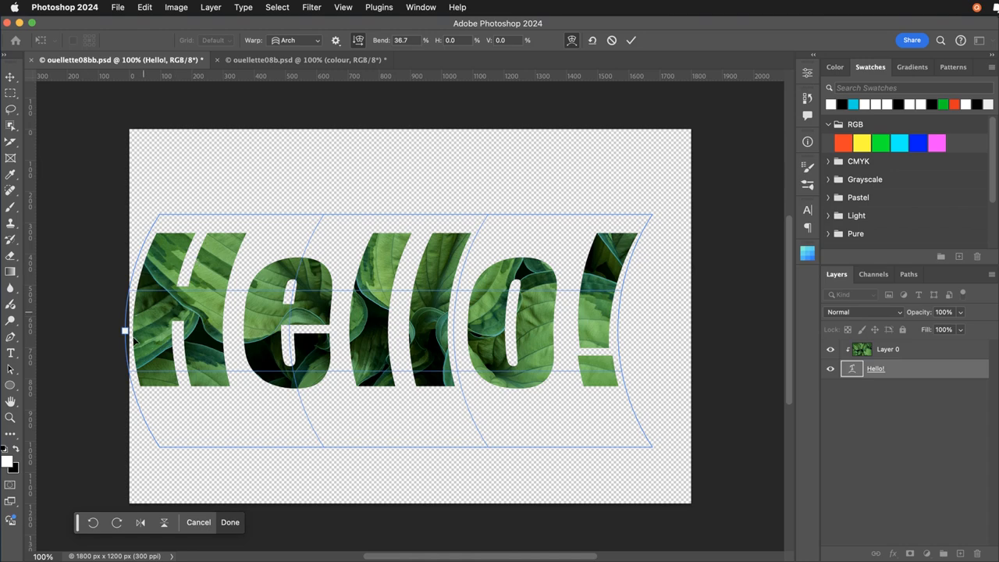
left_click_drag(125, 331, 161, 351)
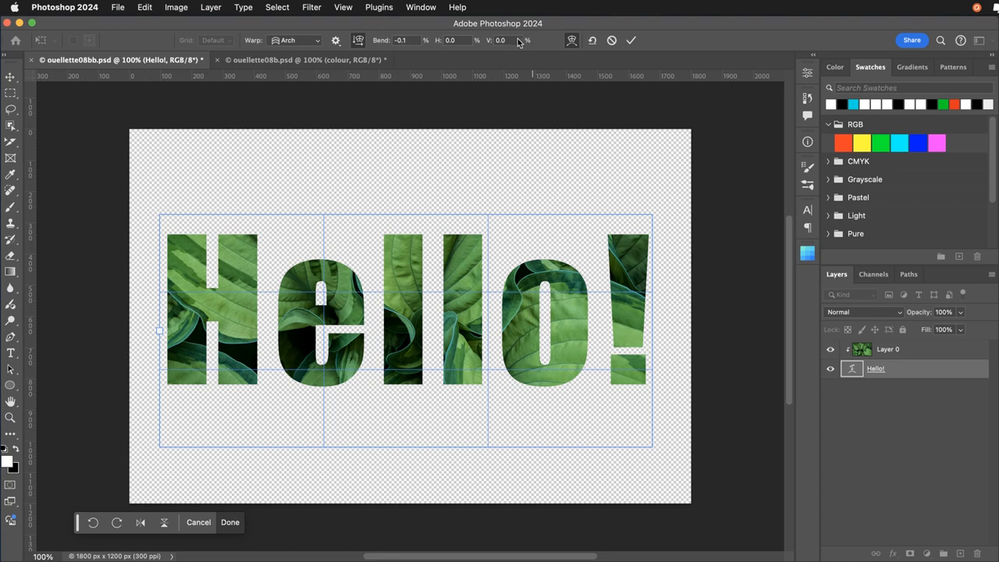
left_click(570, 41)
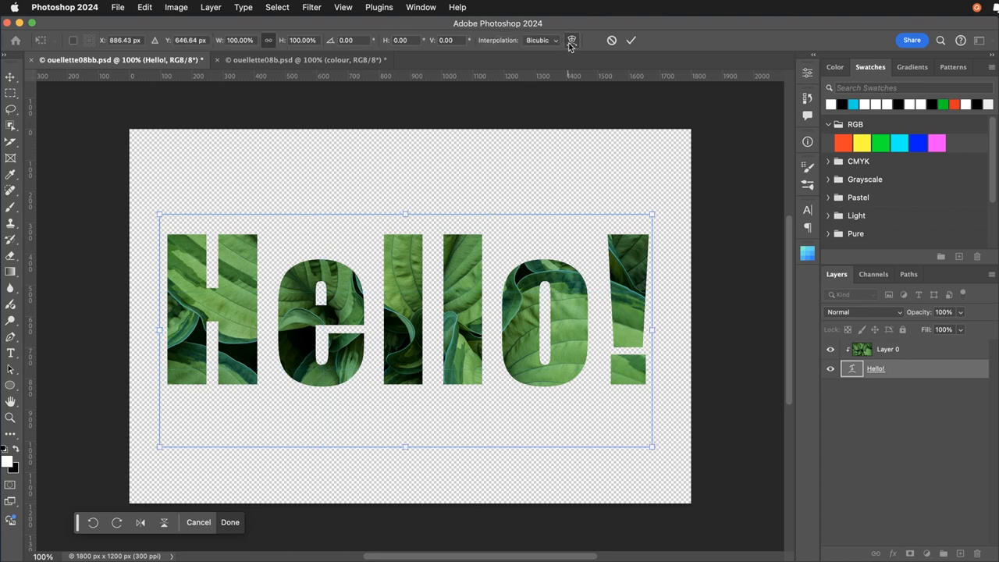
left_click(571, 43)
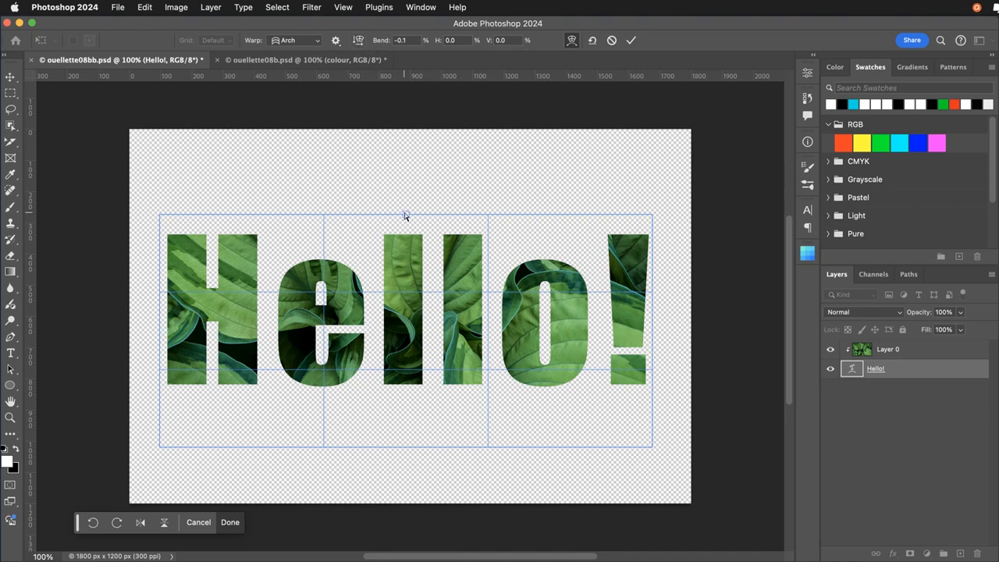
Bend the Hello! text upward to about 35% and reposition the arched text slightly lower on the canvas.
left_click_drag(405, 215, 396, 146)
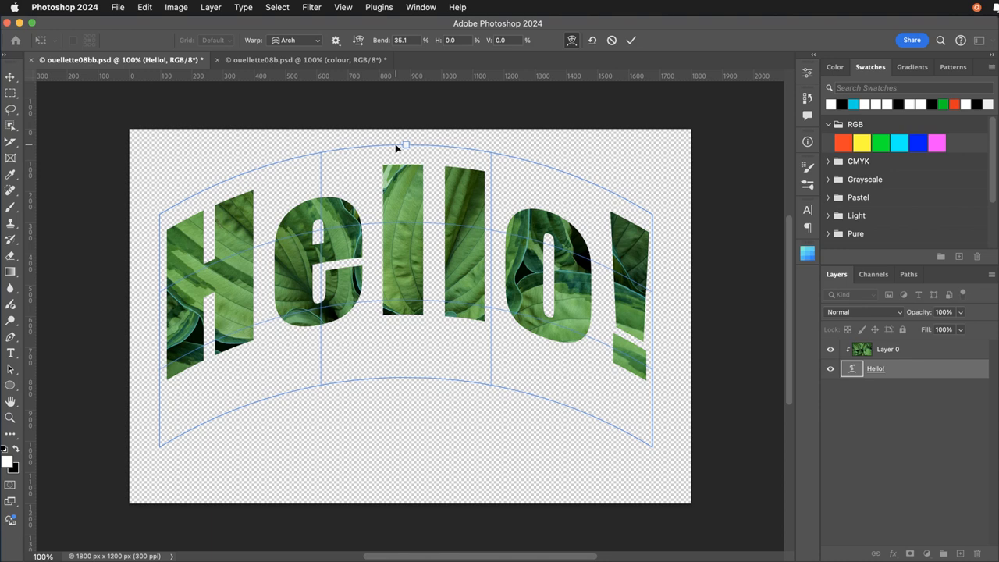
left_click(10, 78)
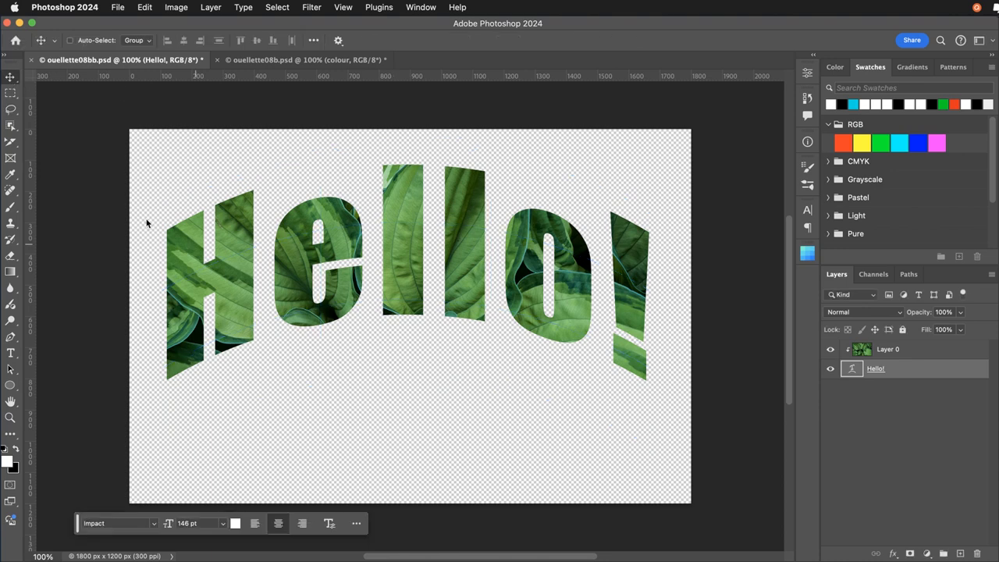
left_click_drag(294, 264, 285, 291)
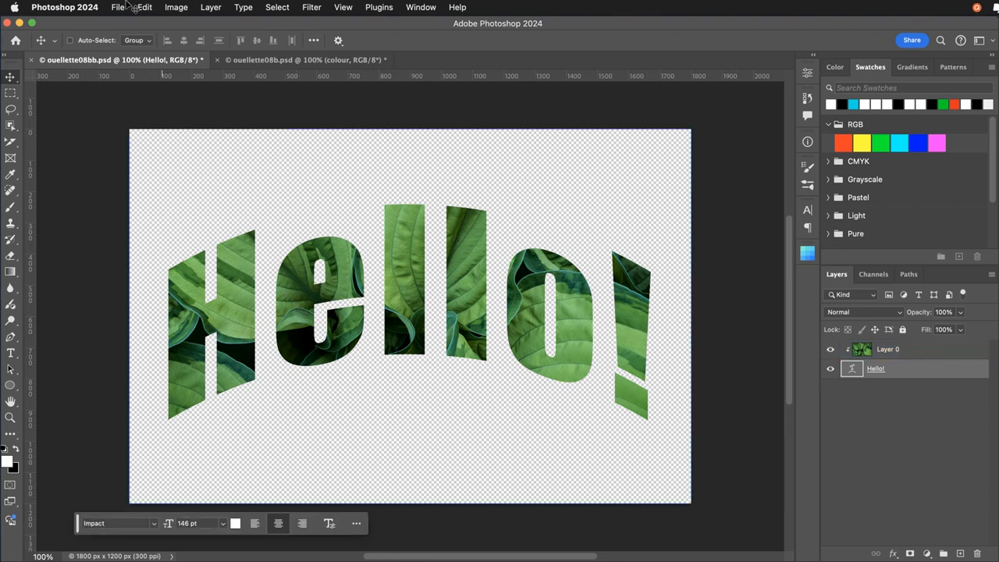
Reopen the Warp transform on the Hello! text and increase its Arch bend to about 44%.
left_click(150, 9)
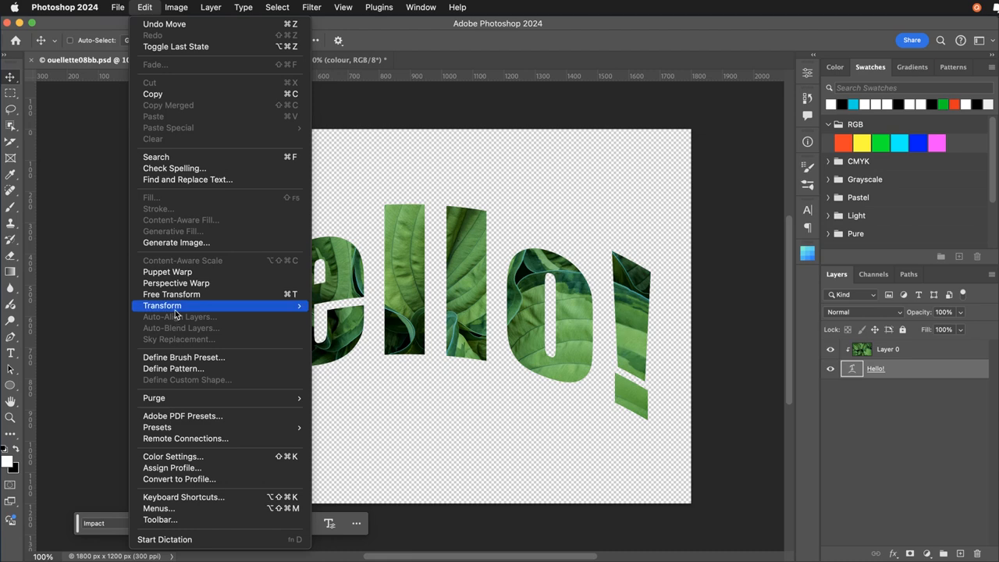
mouse_move(181, 306)
left_click(326, 383)
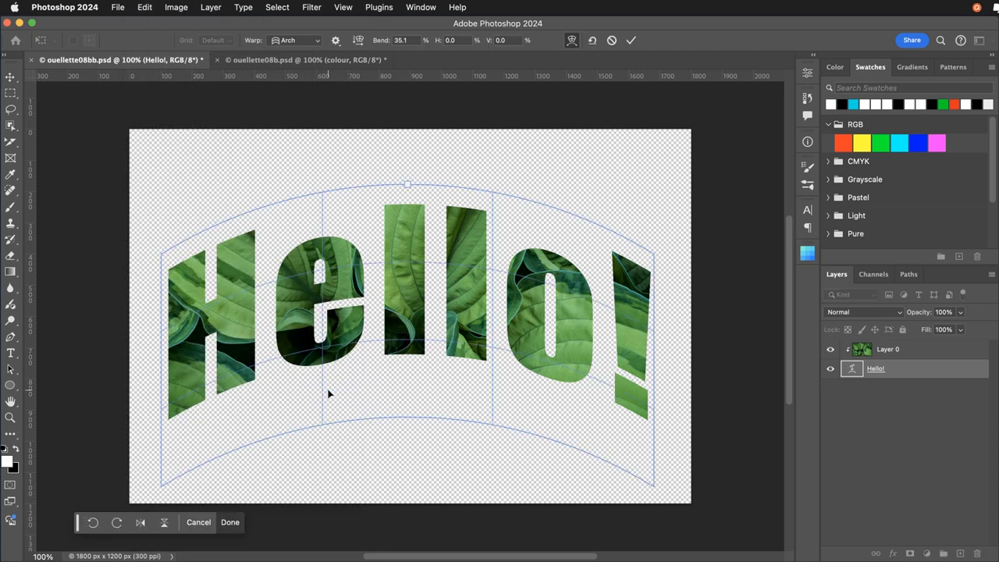
left_click_drag(406, 187, 408, 167)
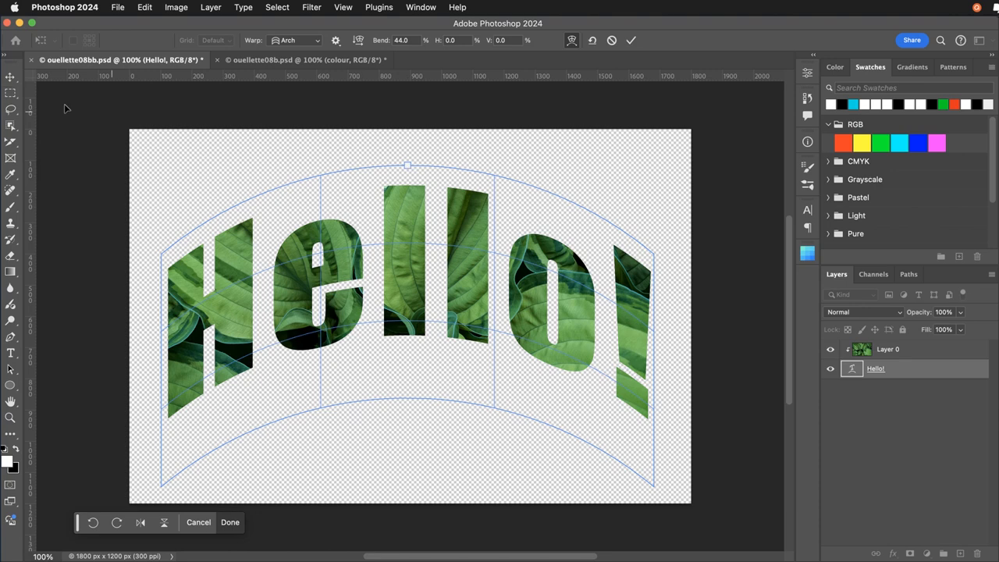
left_click(11, 77)
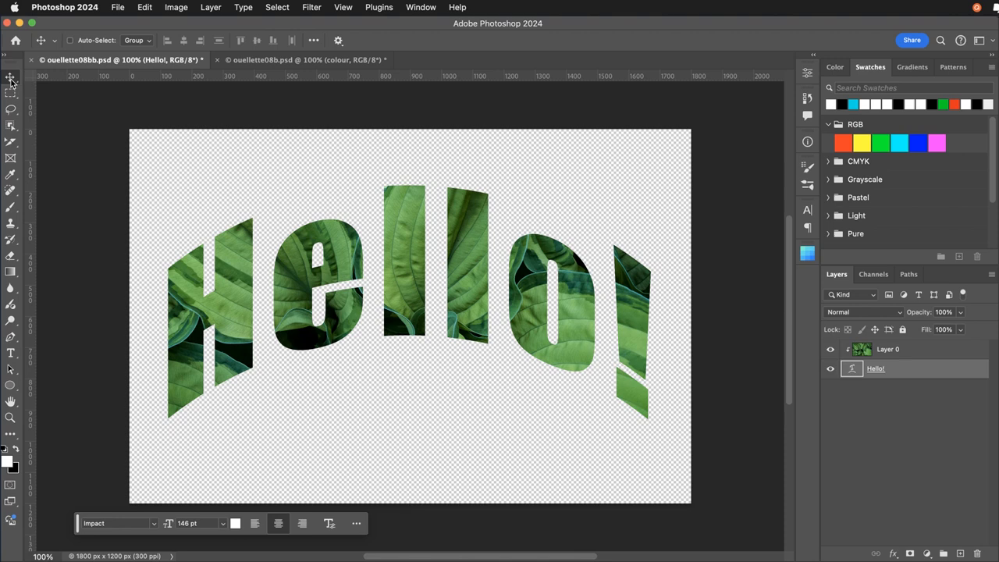
Duplicate the clipped leaf photo layer within the same document, keeping the suggested layer name.
left_click(861, 352)
left_click(871, 404)
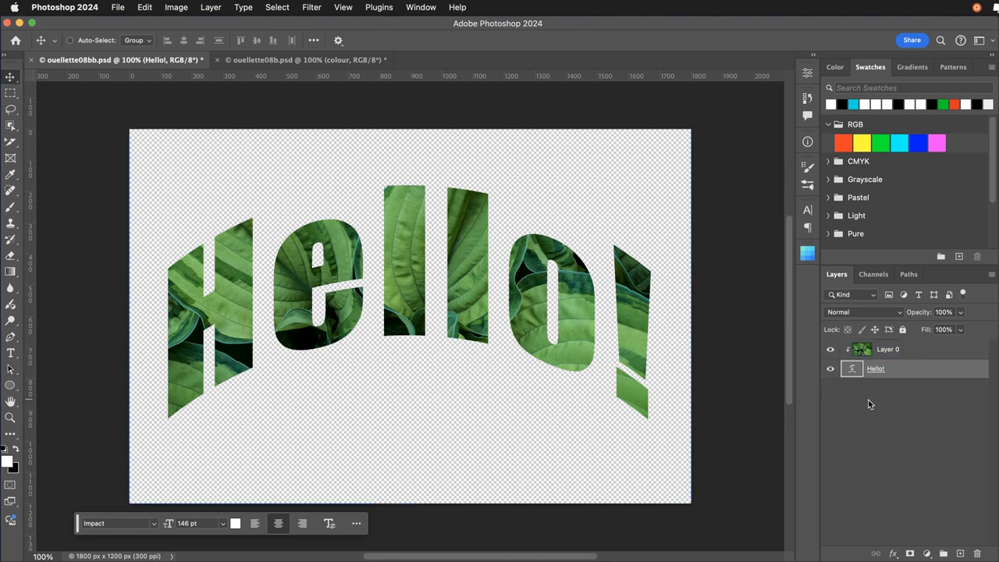
left_click(889, 351)
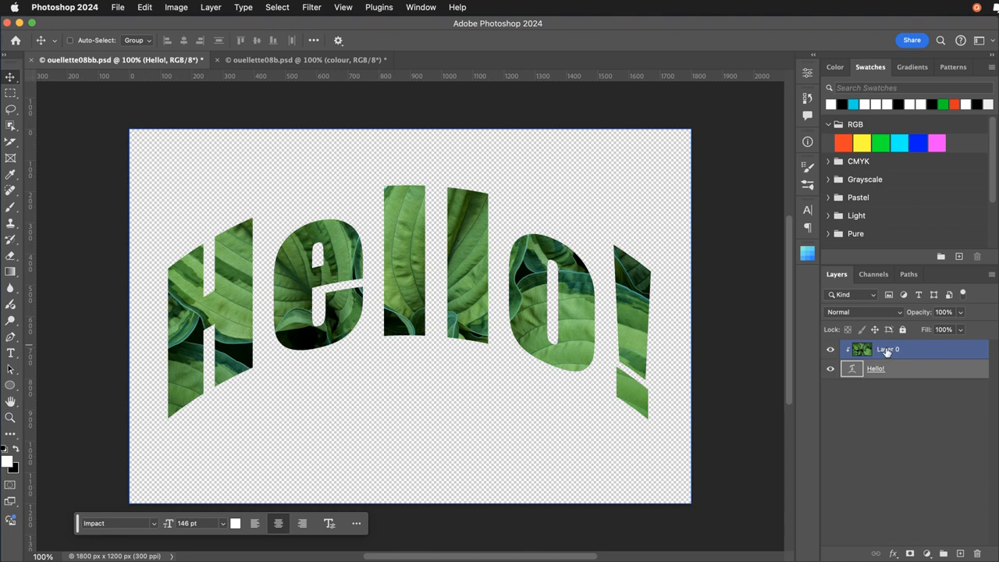
right_click(914, 349)
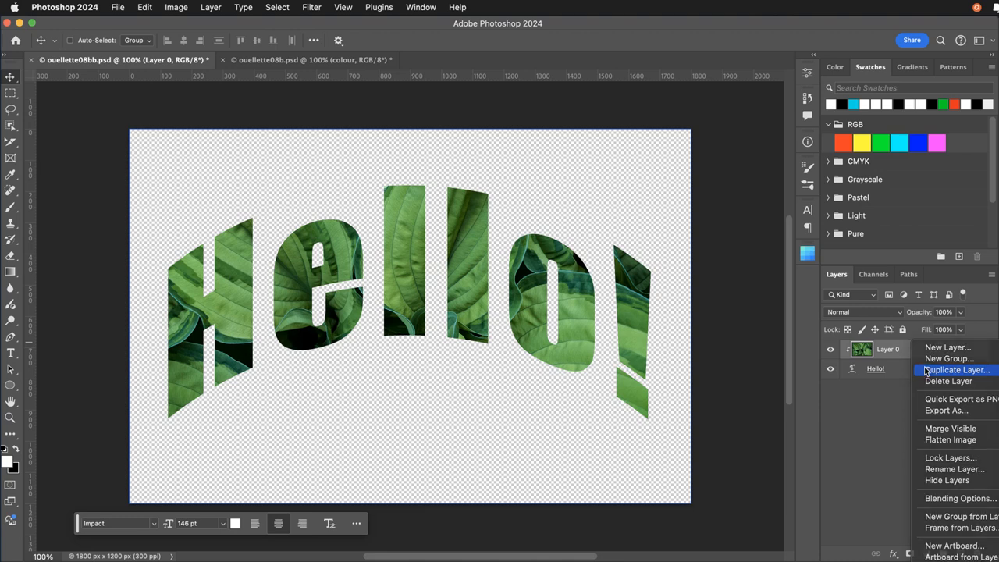
left_click(926, 371)
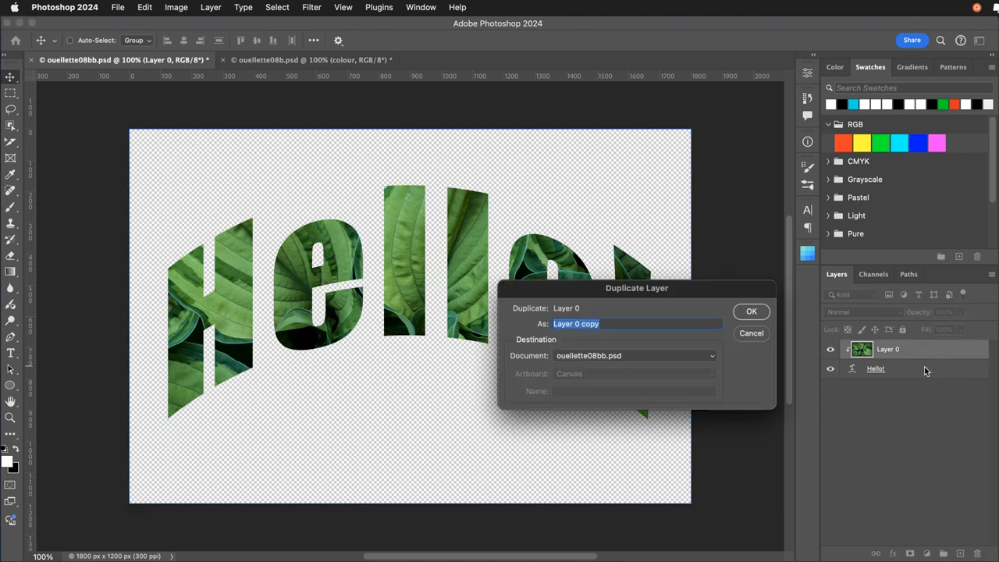
left_click(752, 313)
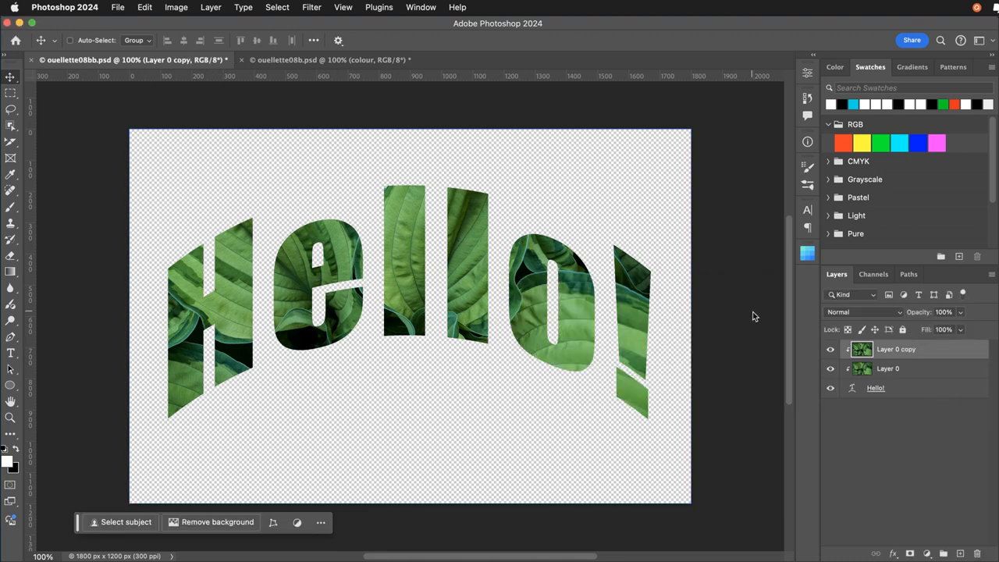
Release the duplicated leaf photo from the clipping mask and place it beneath the Hello! text layer as a background.
left_click(889, 359, "alt")
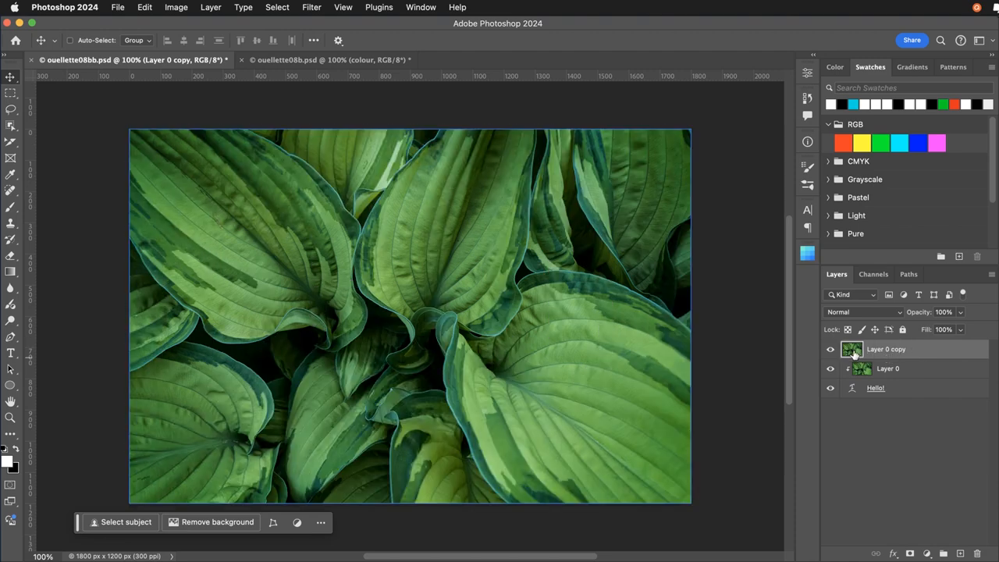
left_click_drag(852, 353, 851, 405)
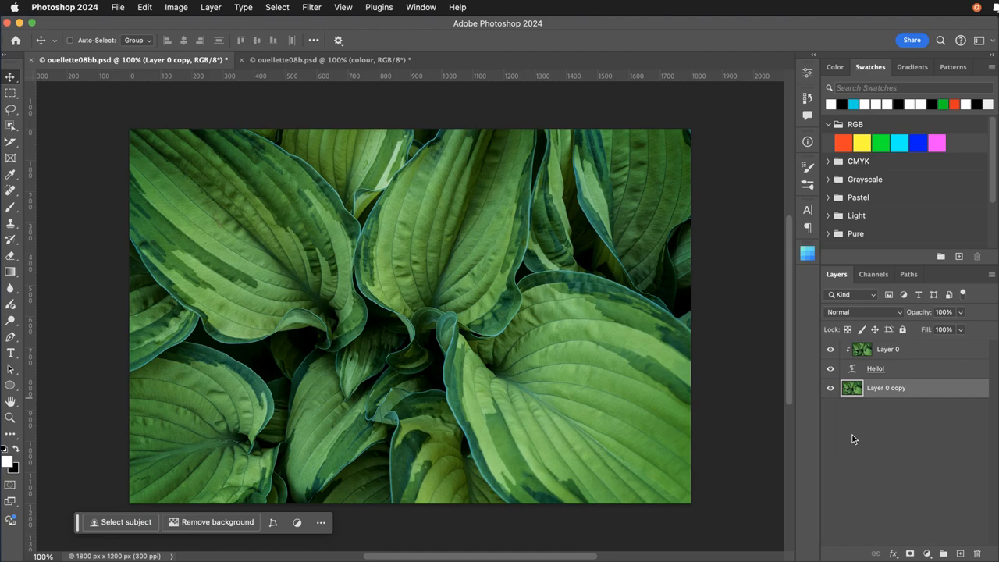
left_click(832, 390)
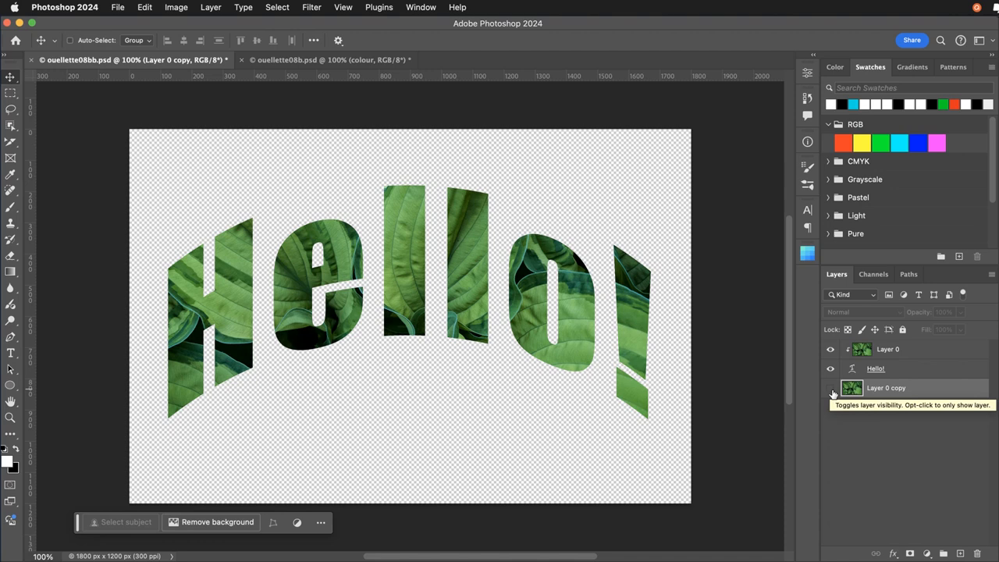
left_click(832, 390)
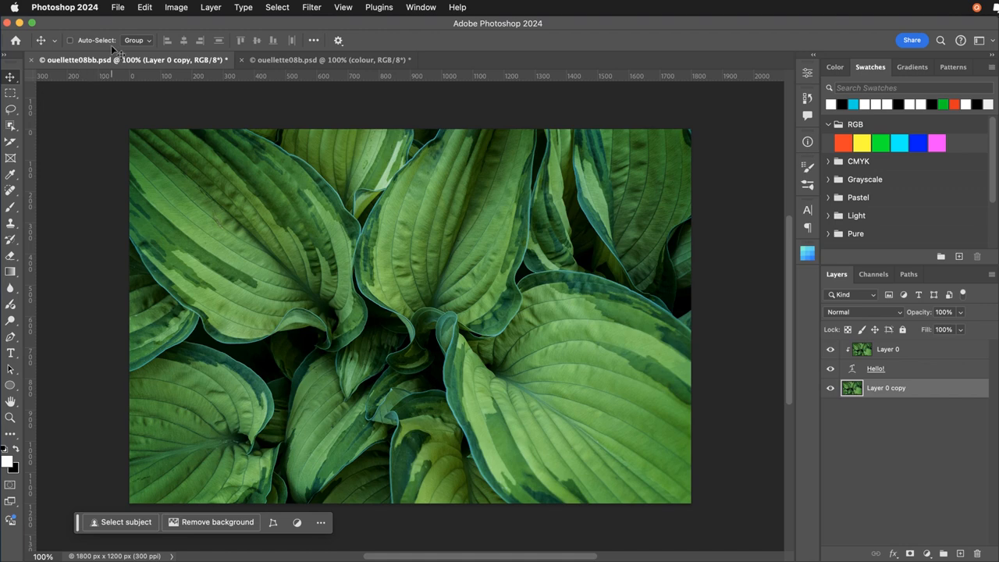
Invert the colours of the leaf background layer beneath the Hello! text.
left_click(169, 9)
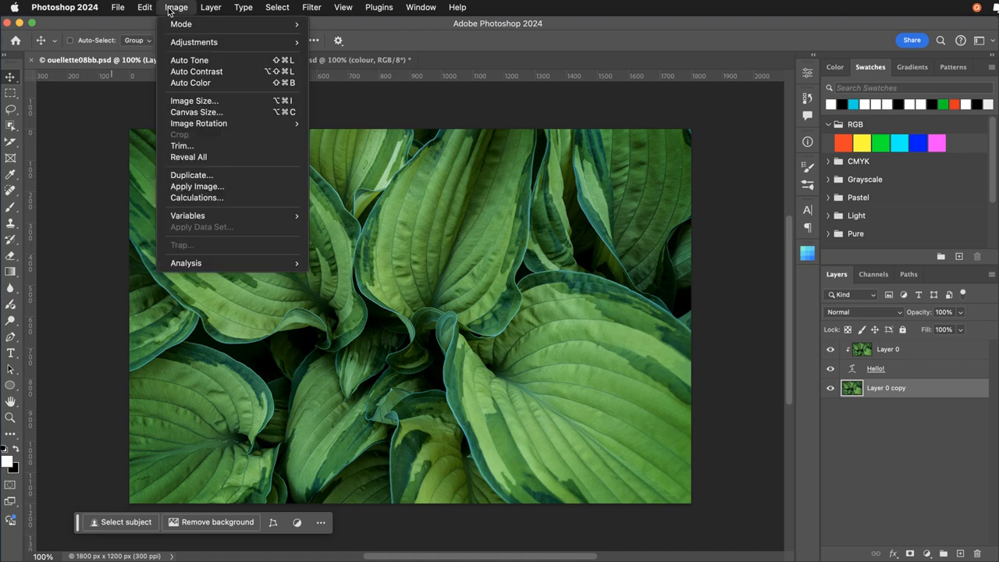
mouse_move(164, 47)
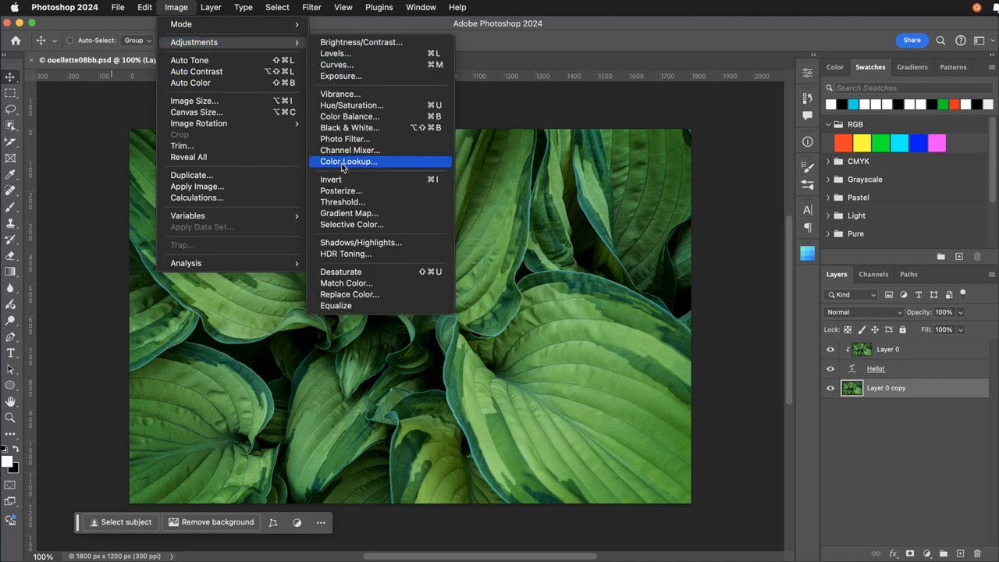
left_click(392, 186)
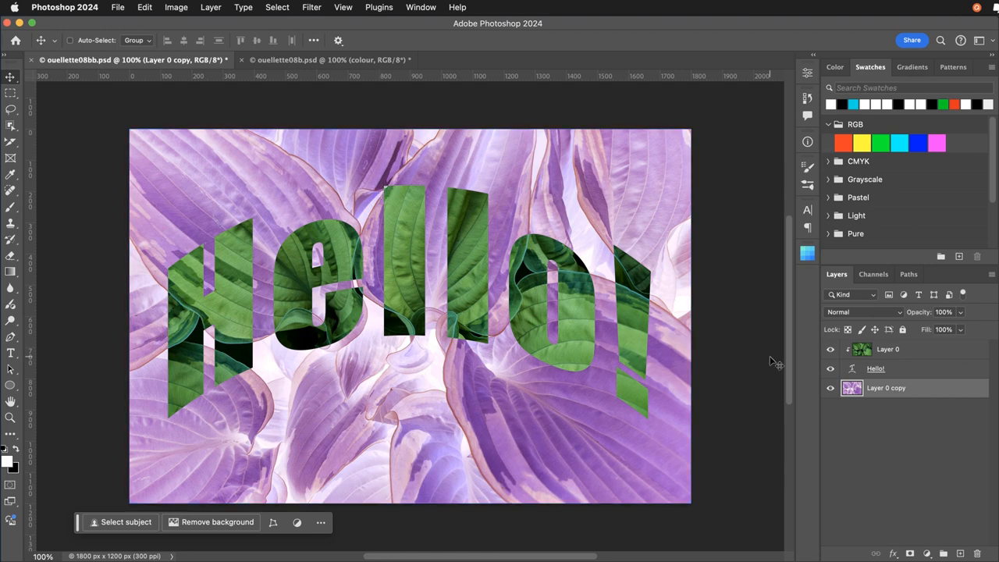
Add a new empty layer between the Hello! text and the inverted leaf background.
left_click(945, 370)
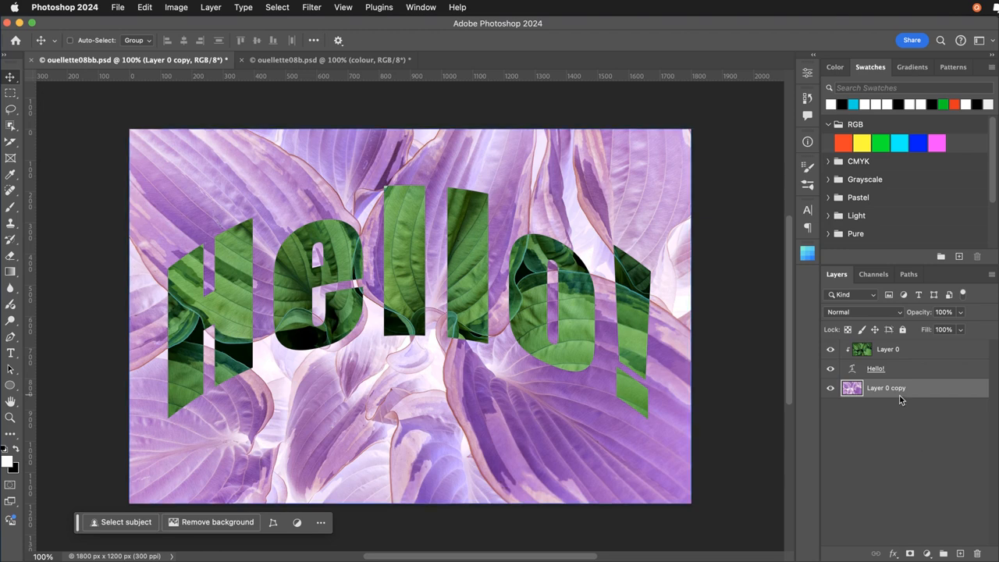
left_click(963, 554)
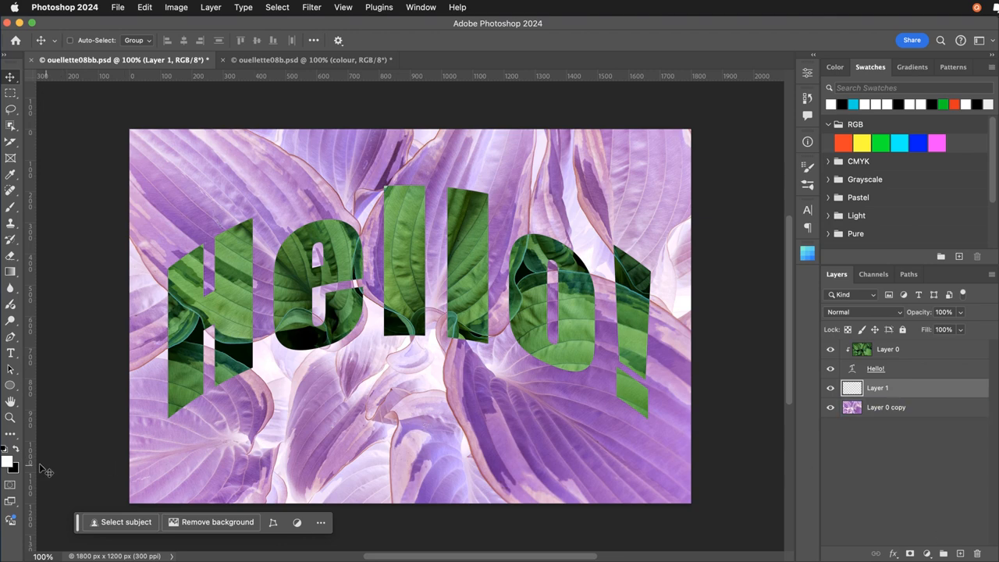
Set the foreground colour to a bright, fully saturated cyan blue.
left_click(9, 461)
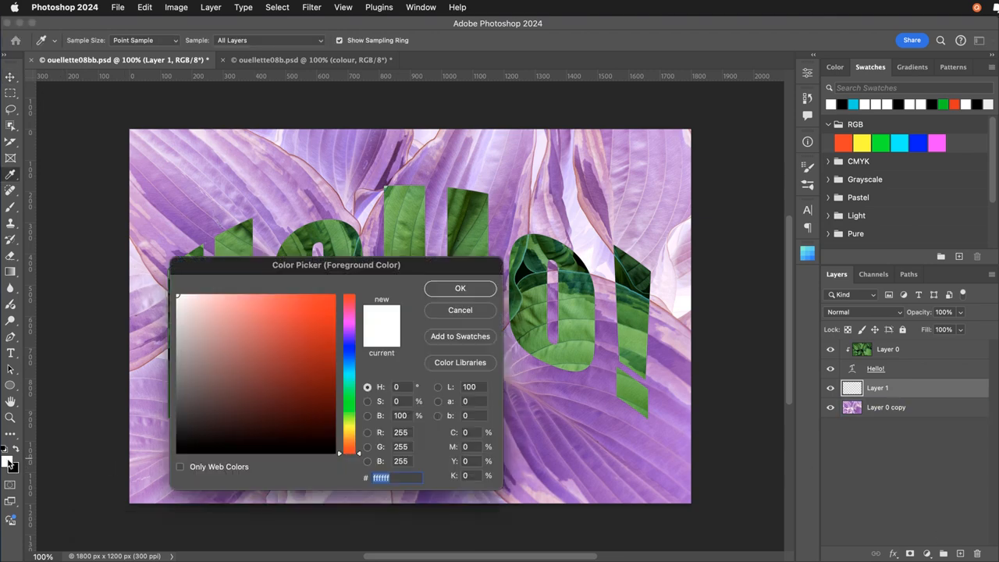
left_click(350, 372)
left_click_drag(334, 306, 340, 301)
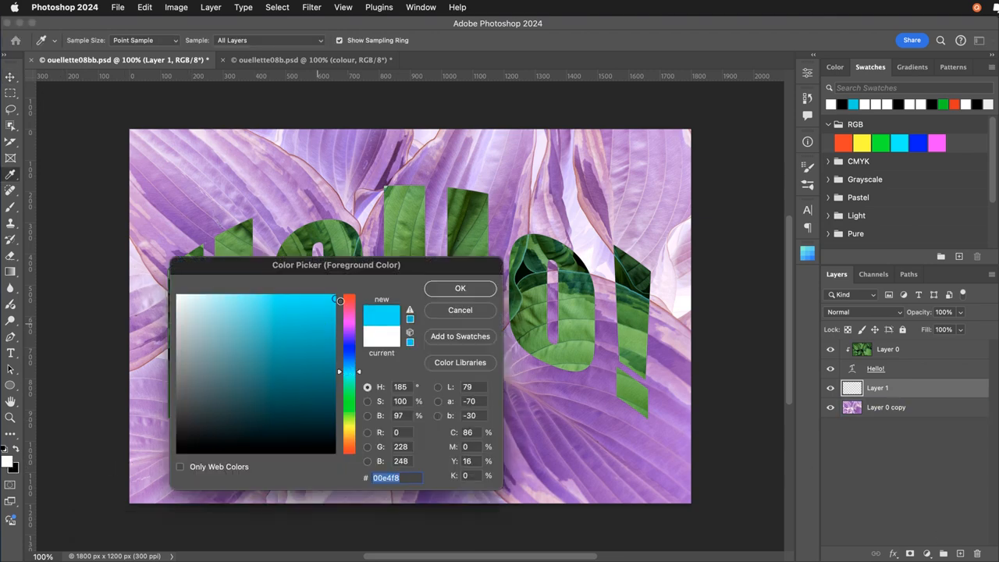
left_click(467, 288)
key("v")
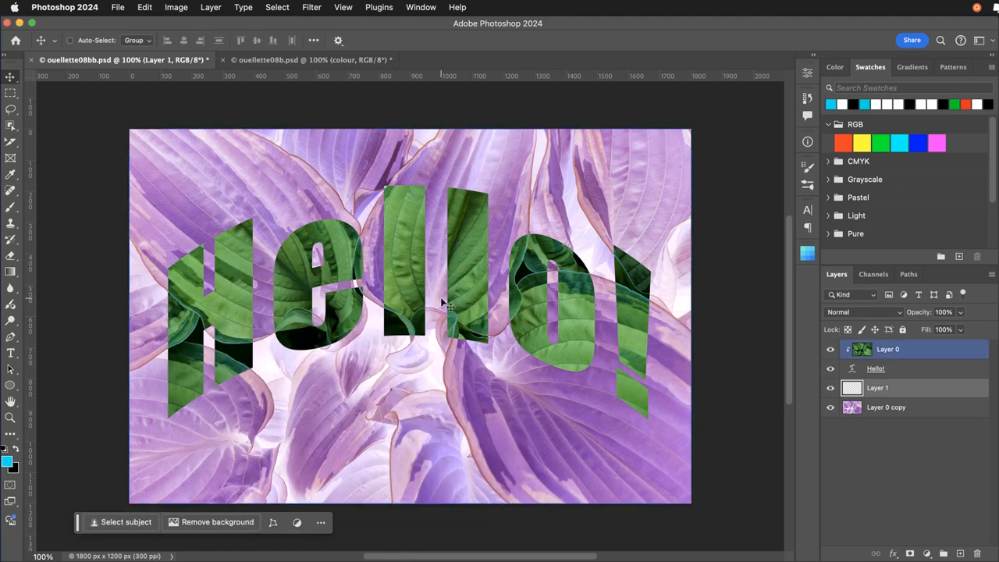
Fill the empty layer beneath the Hello! text with the foreground colour at 100% opacity and set its blend mode to Multiply.
left_click(142, 9)
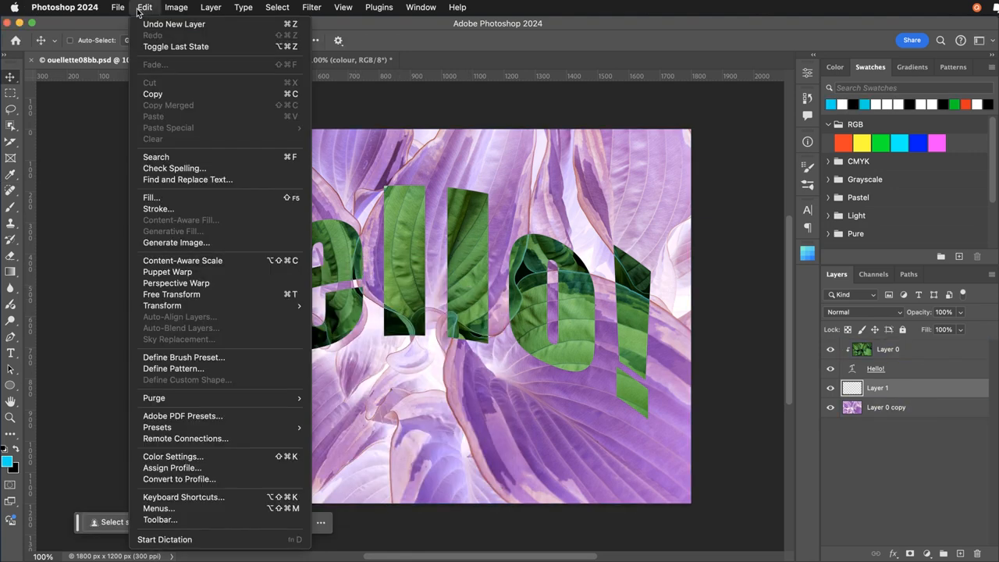
left_click(181, 198)
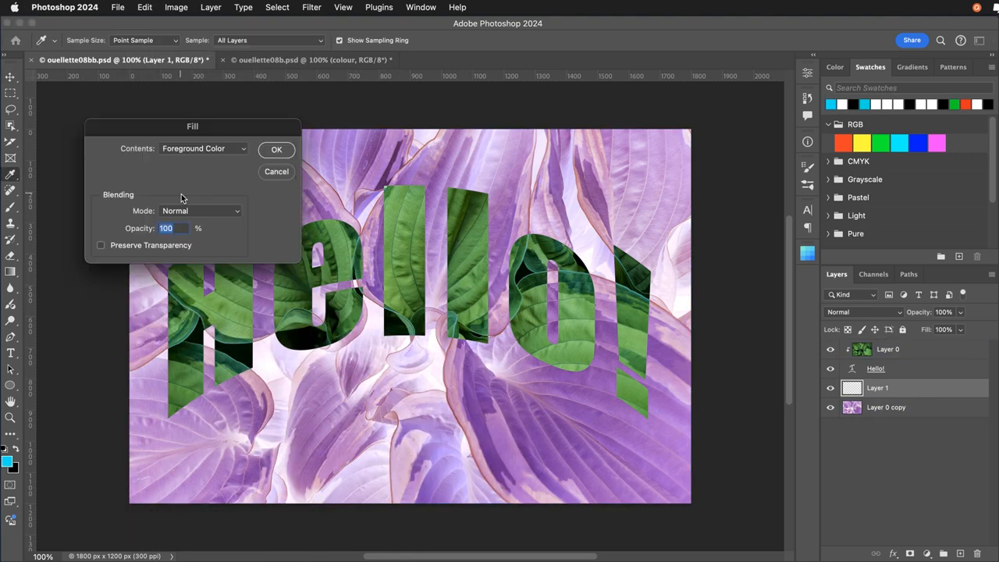
left_click(269, 150)
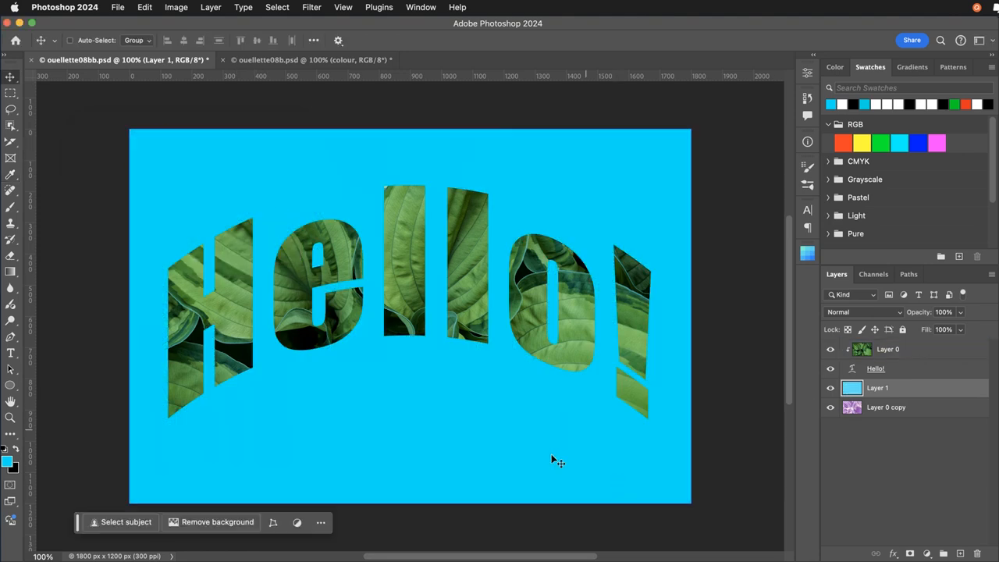
left_click(871, 315)
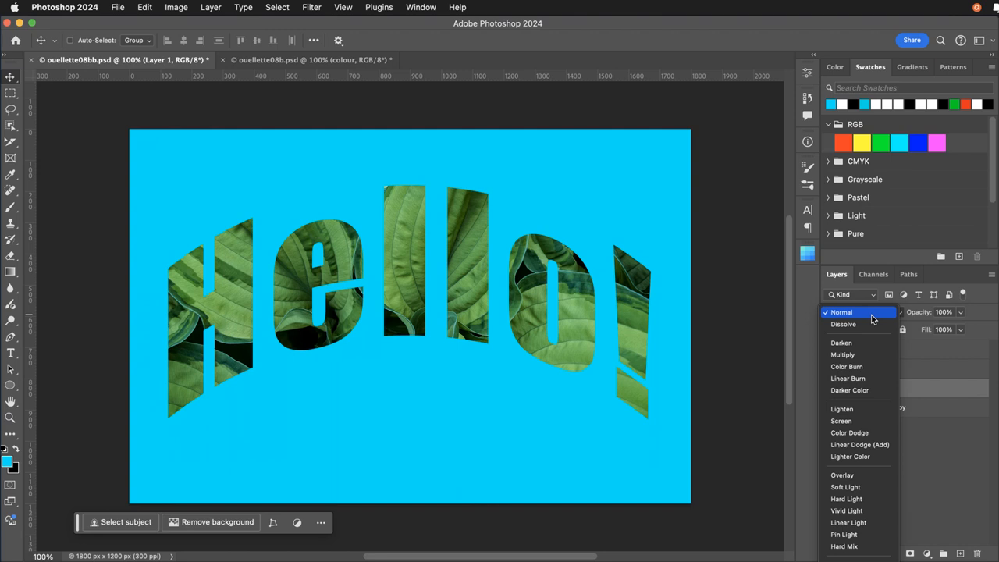
left_click(857, 356)
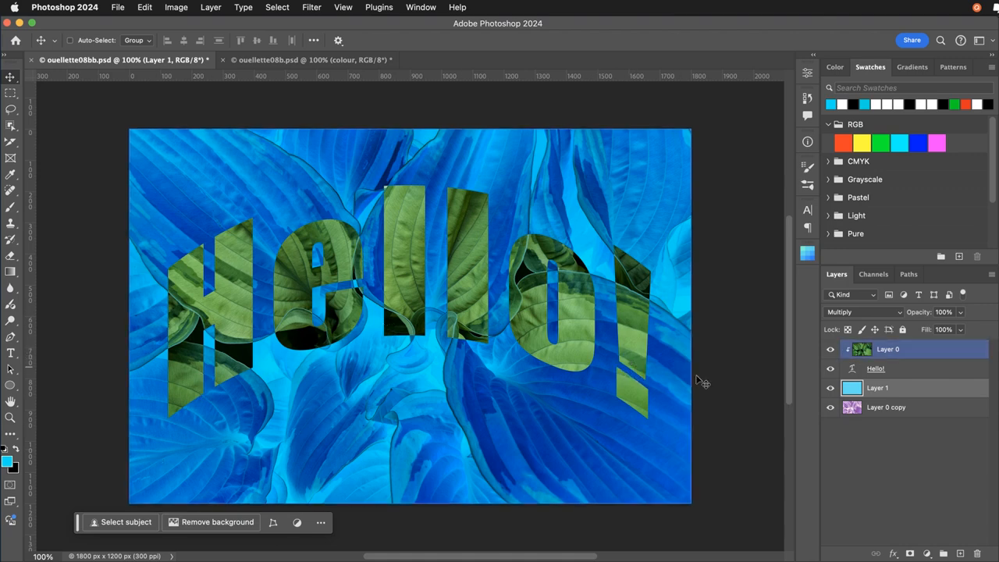
Add an Inner Bevel to the Hello! text layer with depth 657%, size 16 px and highlight opacity 80%.
left_click(869, 372)
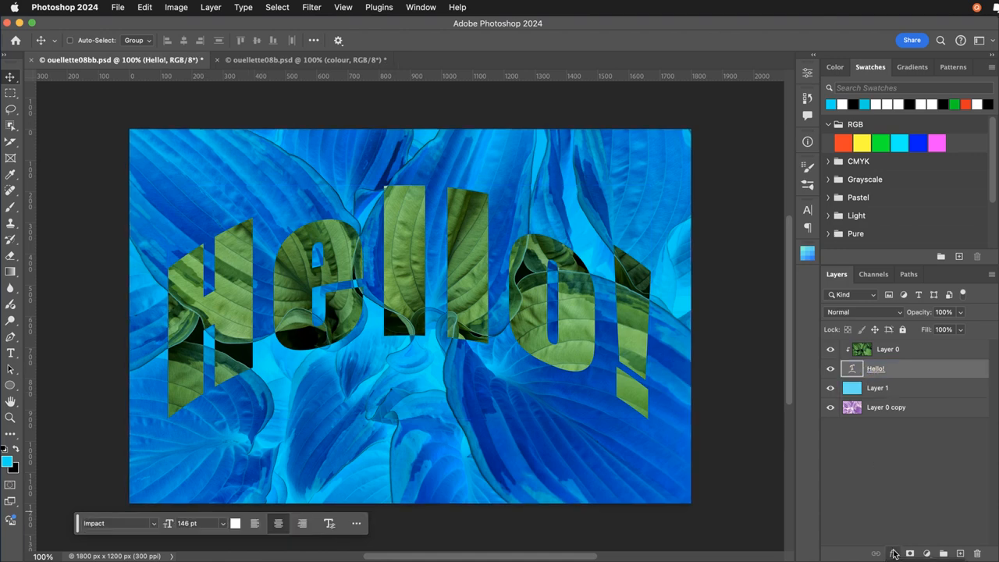
left_click(915, 561)
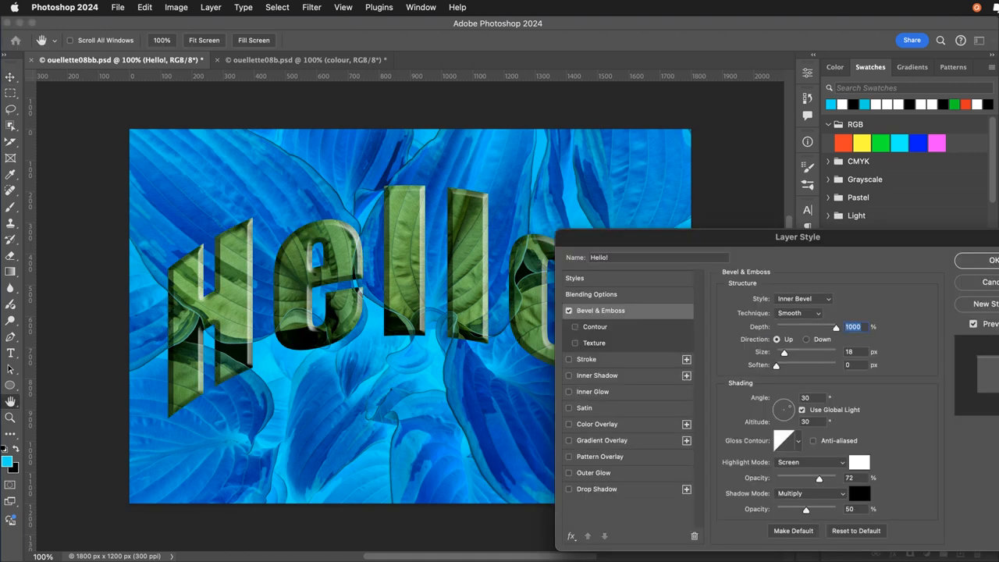
left_click_drag(605, 242, 588, 157)
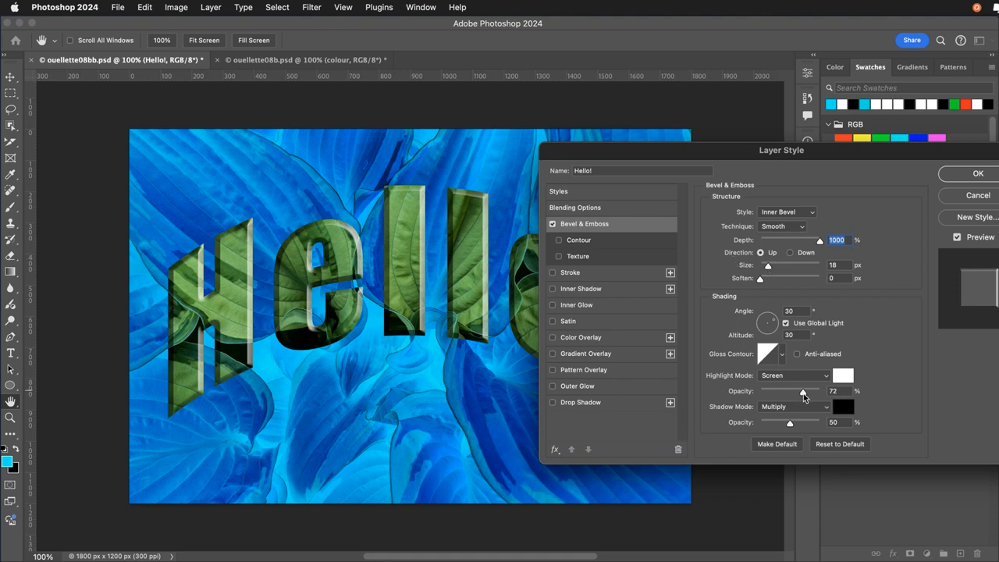
mouse_move(802, 392)
left_mouse_down()
mouse_move(785, 393)
mouse_move(809, 393)
left_mouse_up()
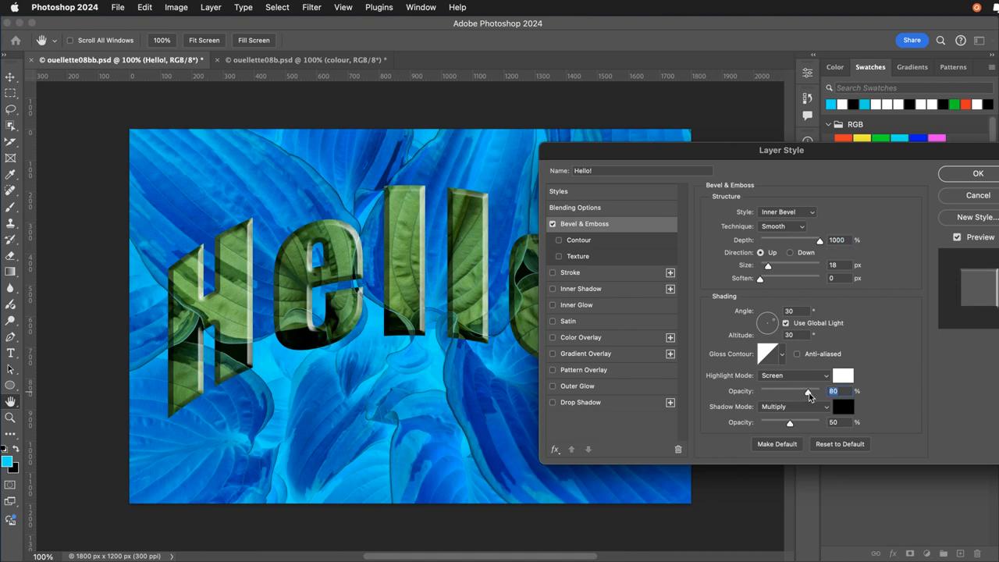
left_click_drag(765, 271, 769, 273)
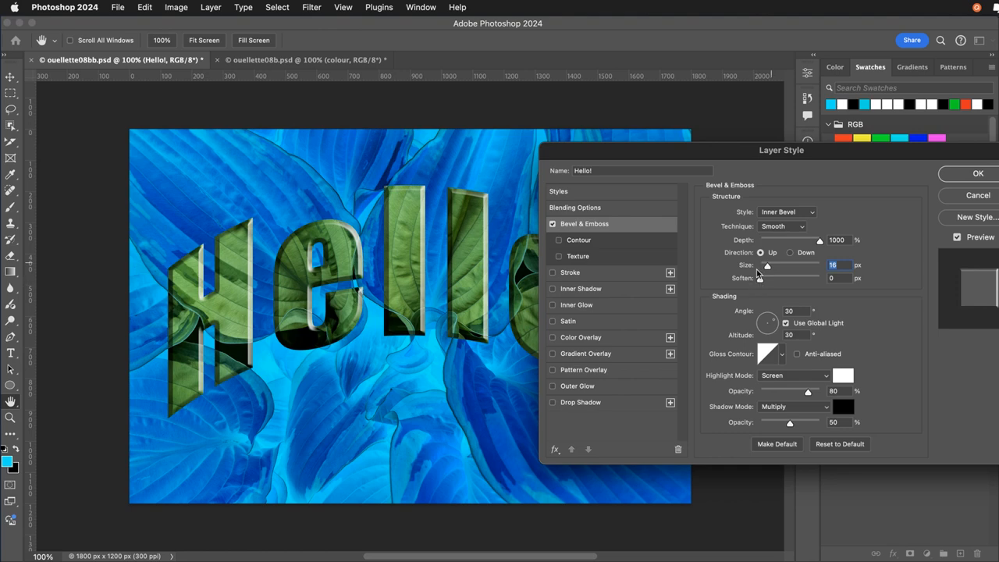
left_click_drag(820, 242, 800, 248)
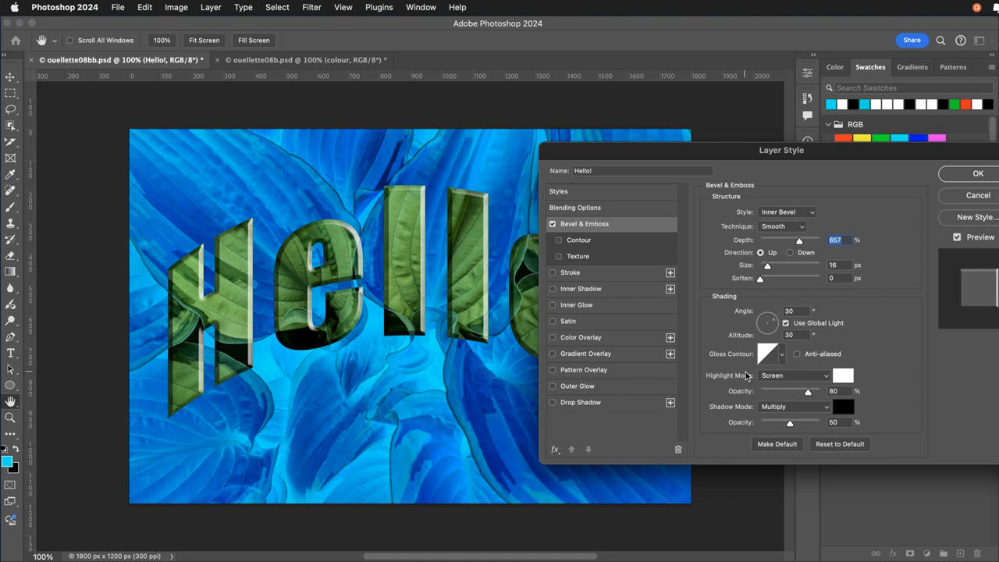
Add a drop shadow to the Hello! text with the global light angle at 127° and apply the layer style.
left_click(559, 402)
left_click(571, 404)
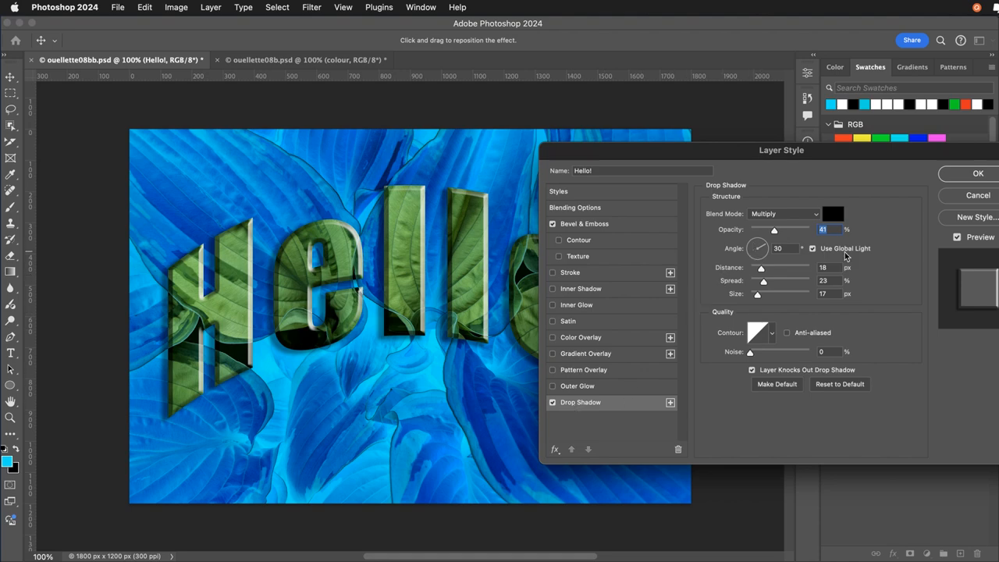
left_click(752, 247)
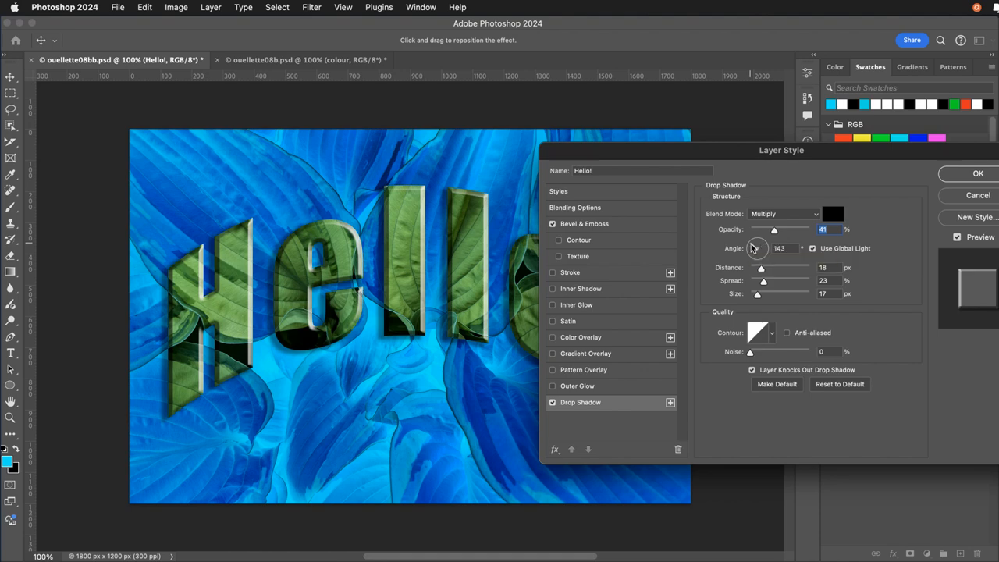
left_click_drag(752, 247, 752, 245)
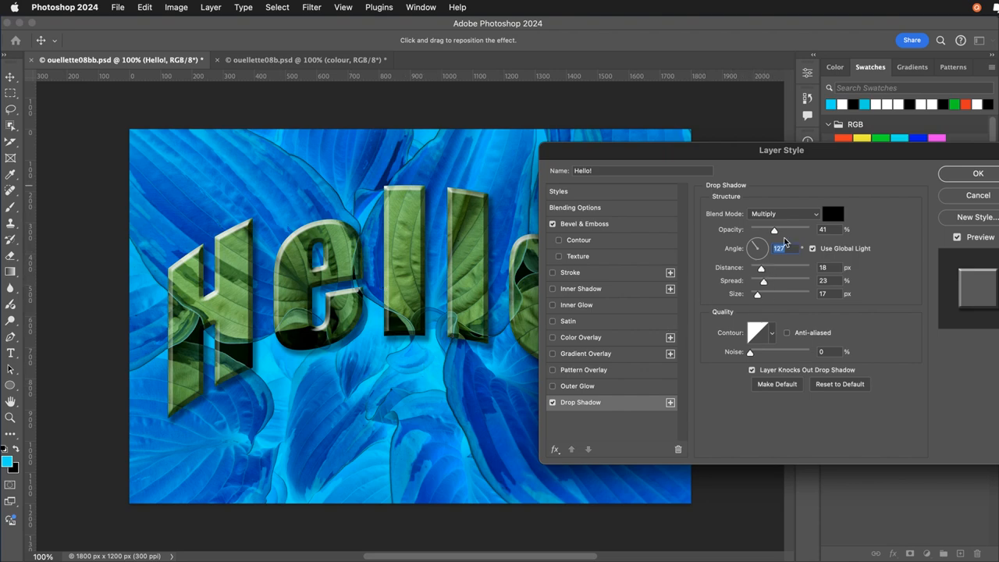
left_click(951, 179)
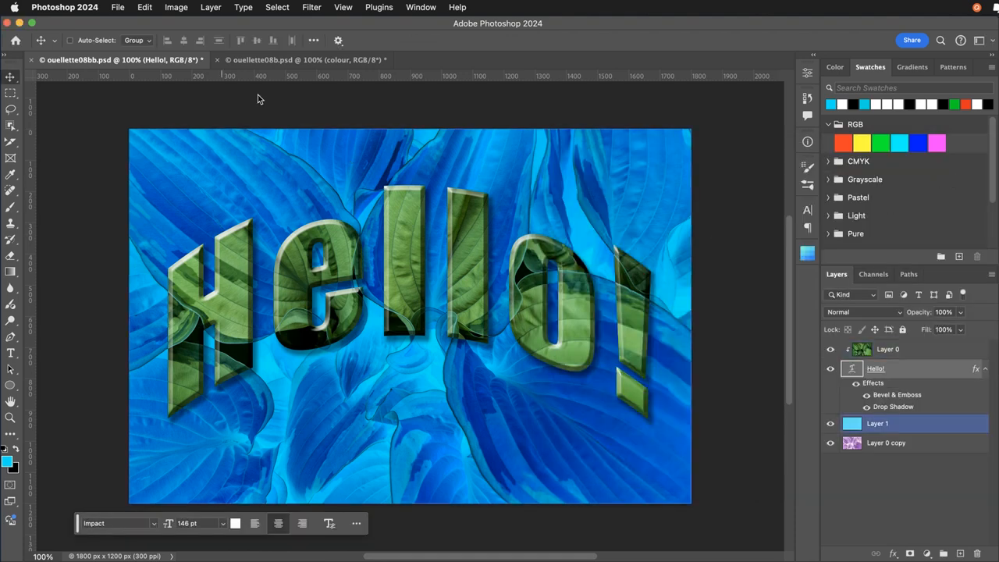
Save the Hello! document under its existing file name.
left_click(120, 7)
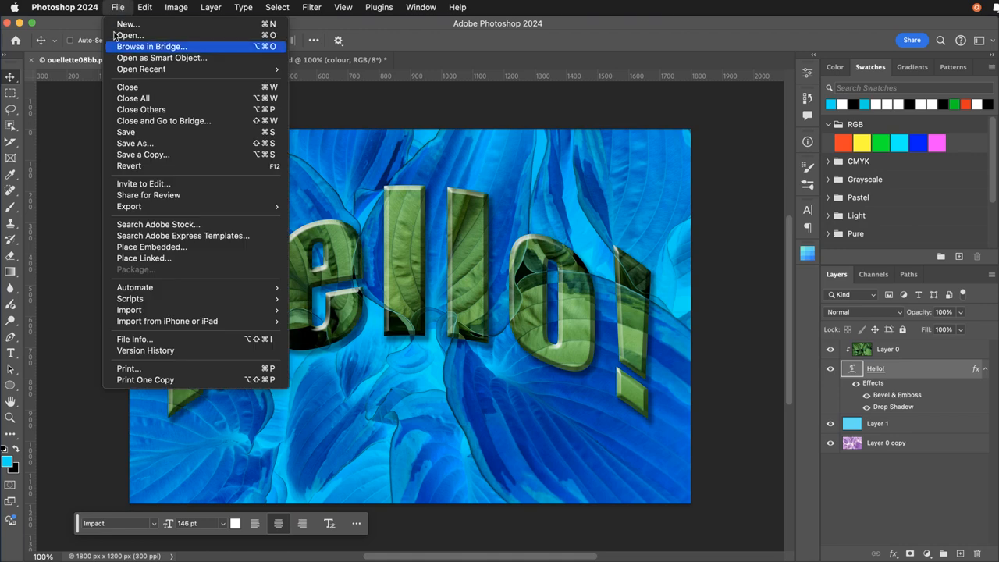
left_click(122, 132)
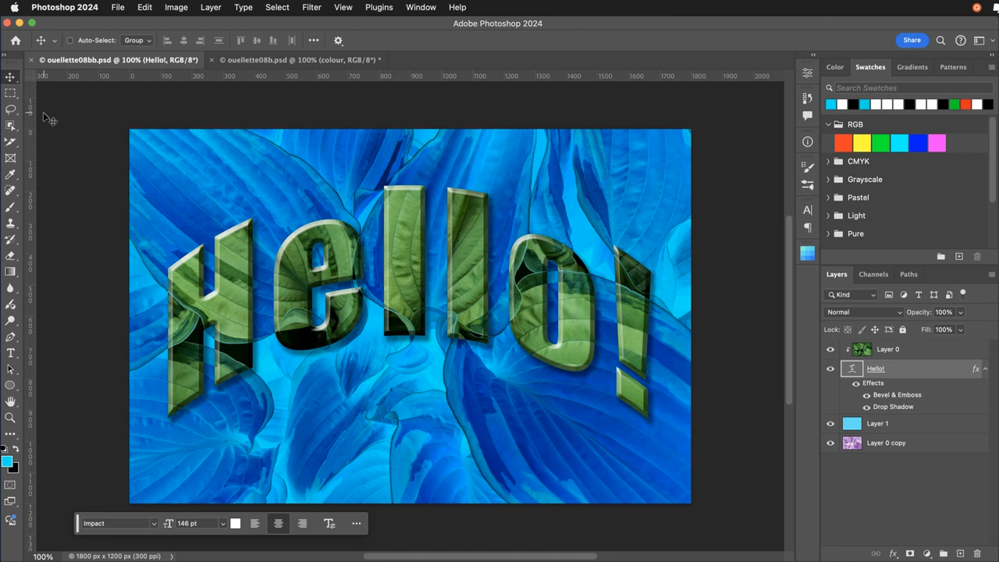
left_click(145, 7)
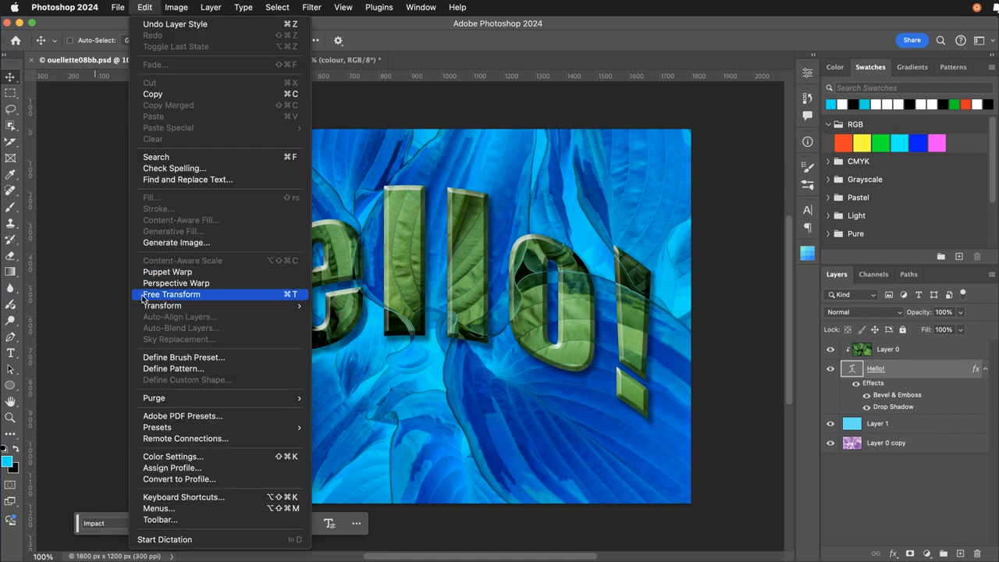
left_click(146, 7)
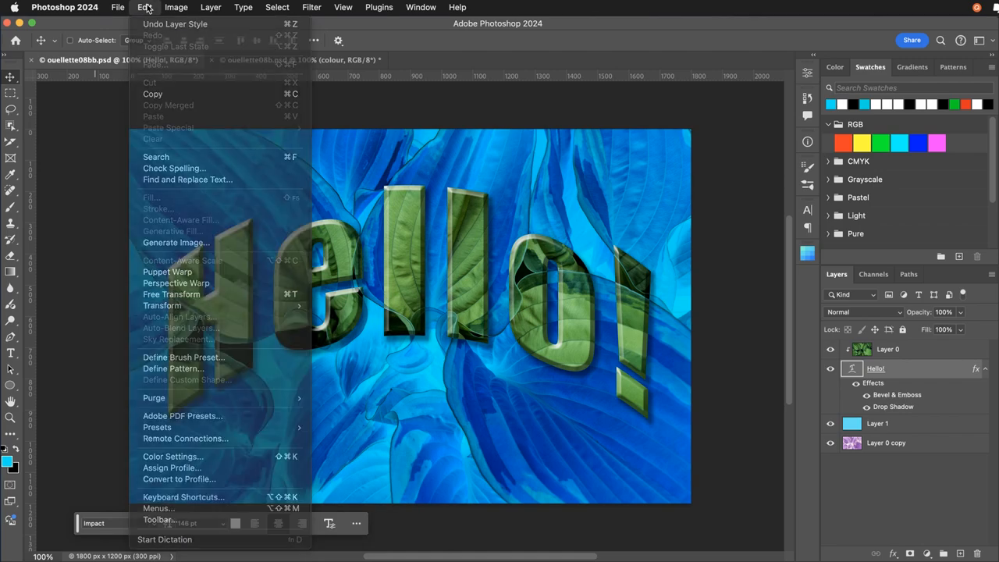